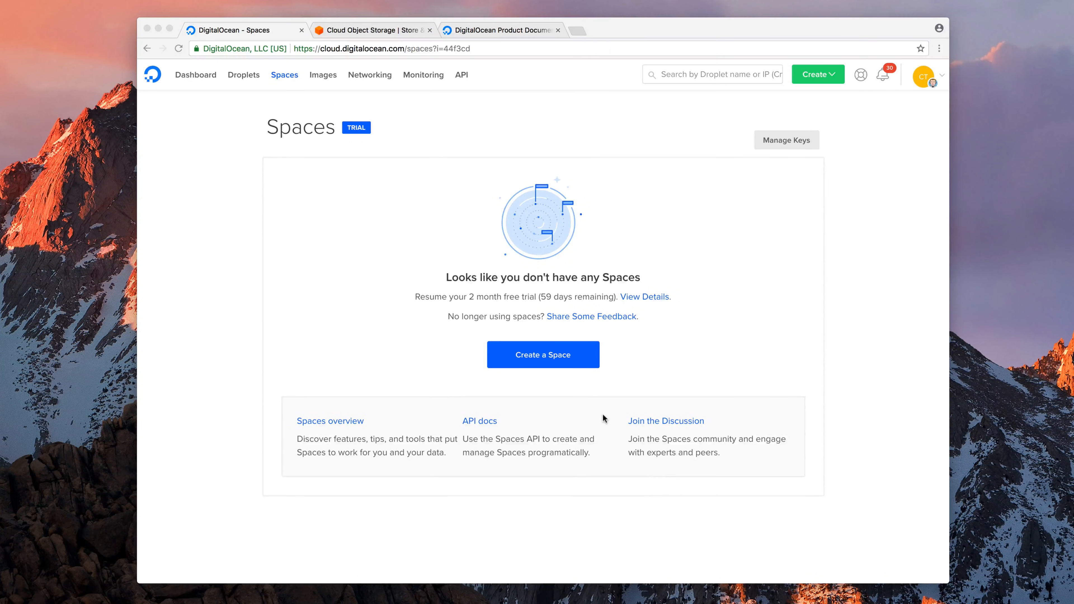
# Create a Space named ty-test1, keeping the New York region and Restrict File Listing
pyautogui.click(559, 386)
pyautogui.click(544, 358)
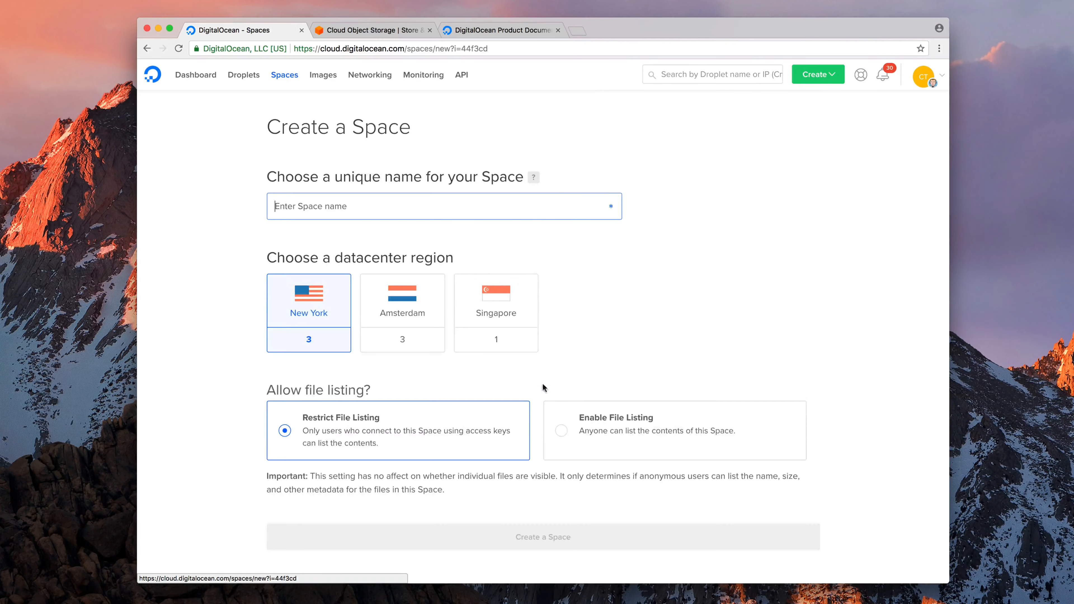
pyautogui.write('ty')
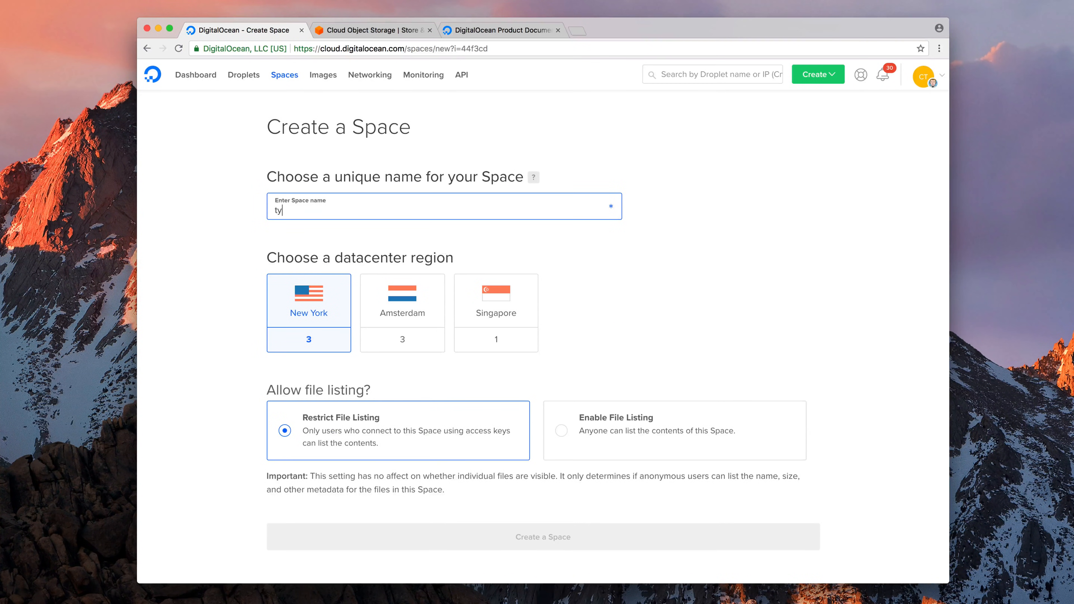
pyautogui.write('-test1')
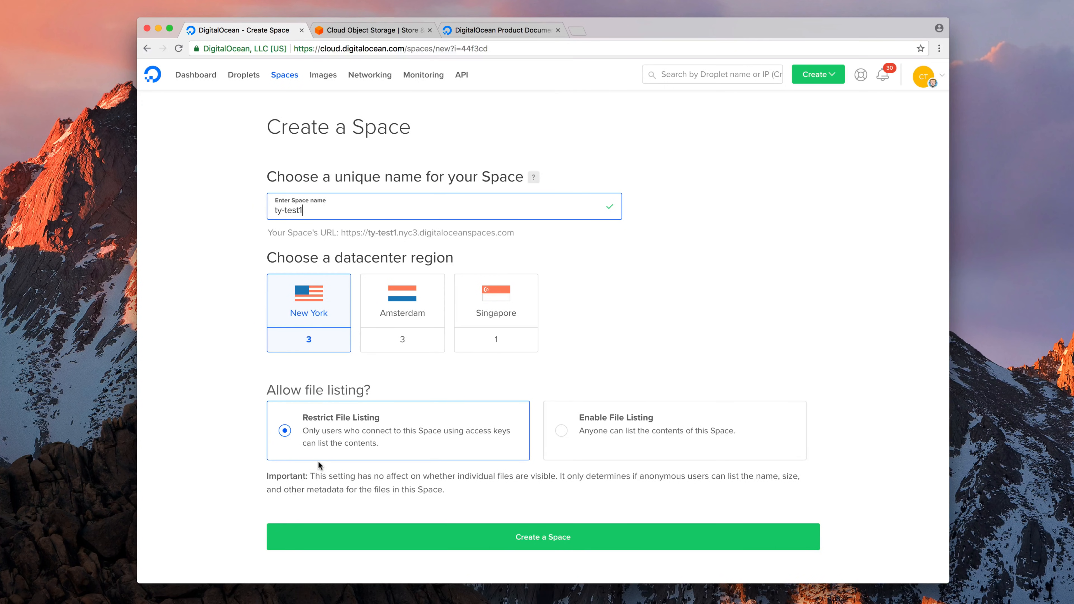
pyautogui.scroll(-3, 325, 463)
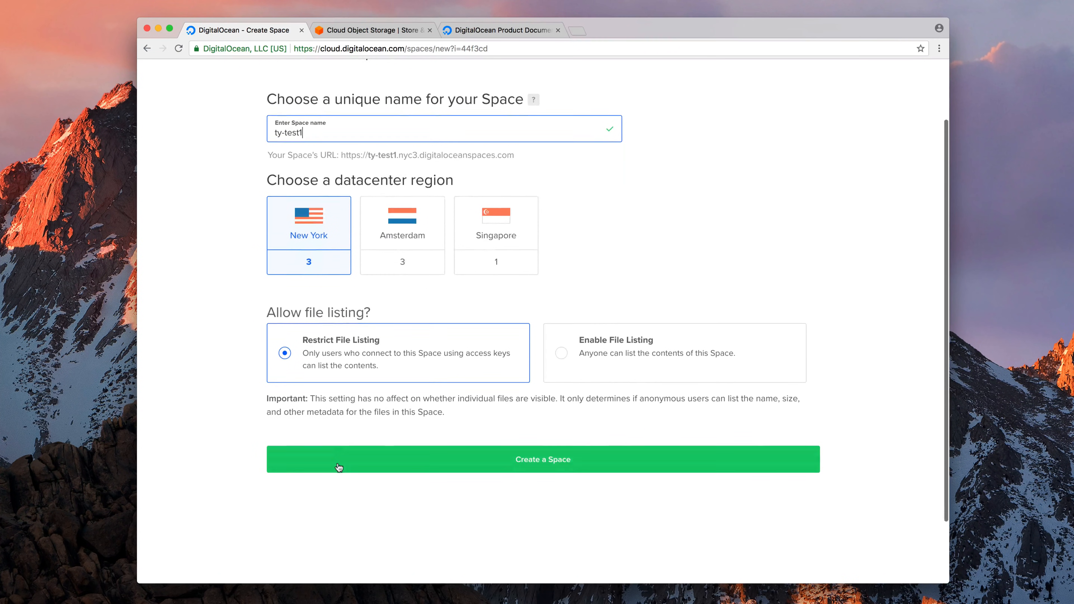
pyautogui.scroll(3, 339, 463)
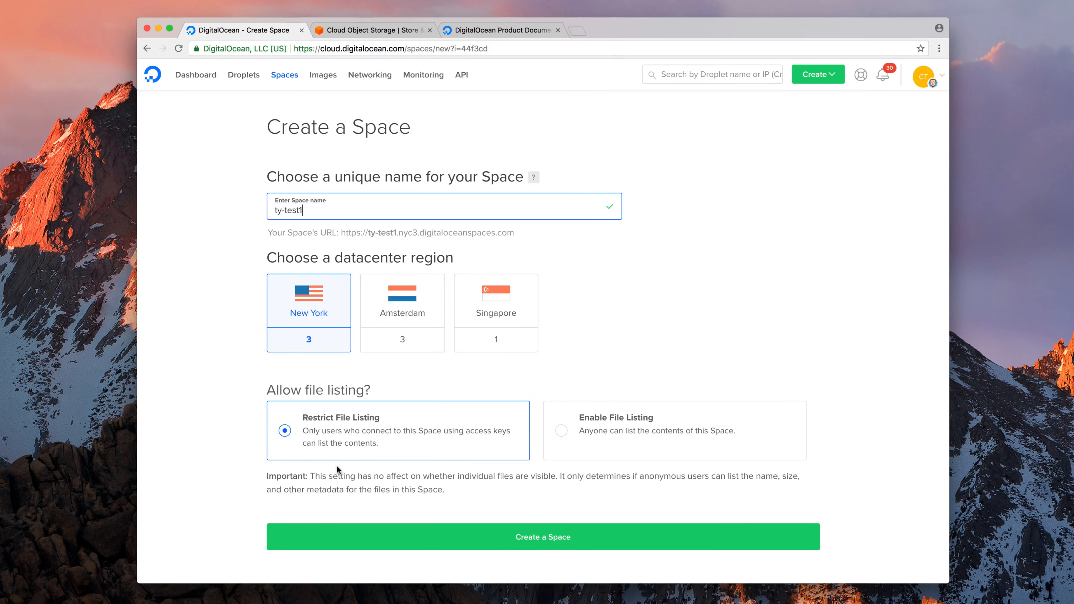
pyautogui.click(548, 545)
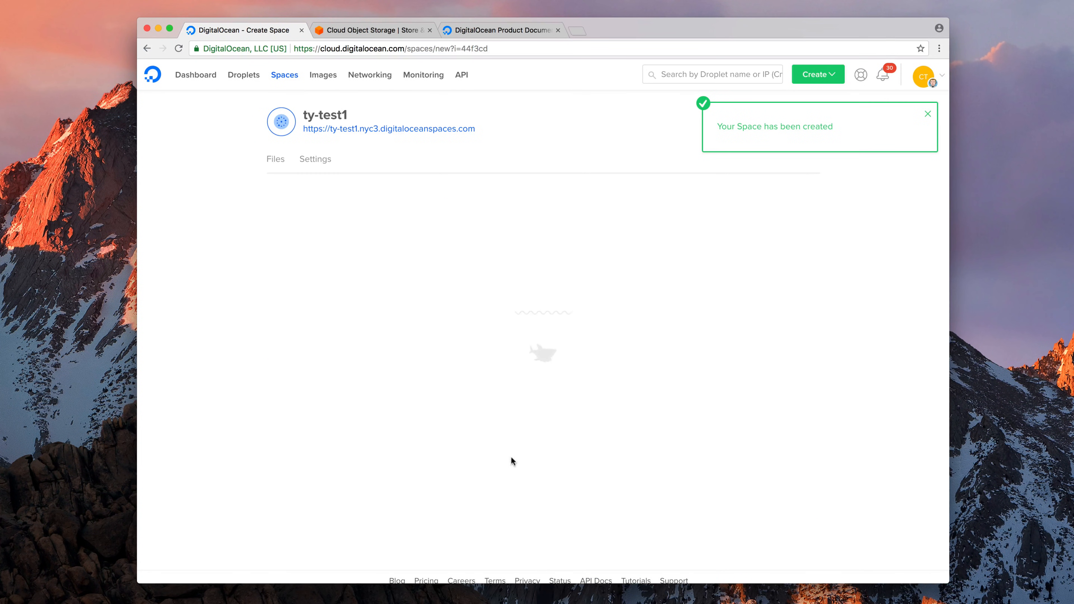
# Open the ty-test1 Space URL in a new tab, which shows an AccessDenied error
pyautogui.rightClick(467, 130)
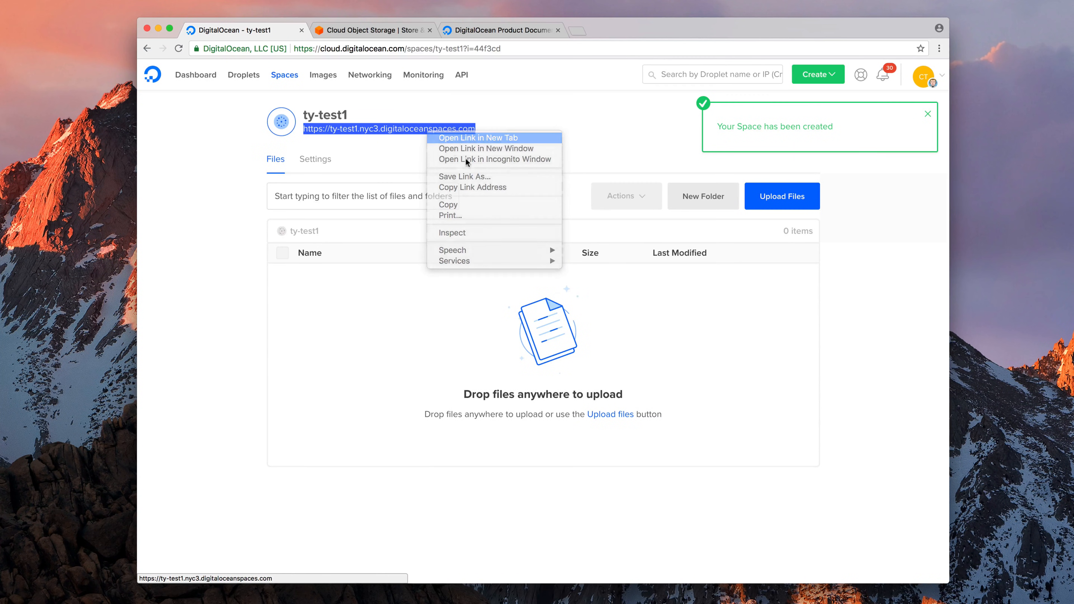
pyautogui.click(469, 137)
pyautogui.click(354, 31)
pyautogui.moveTo(183, 99); pyautogui.dragTo(235, 99)
pyautogui.click(400, 231)
# Return to the ty-test1 page and drop readme.md from the desktop onto it
pyautogui.click(243, 29)
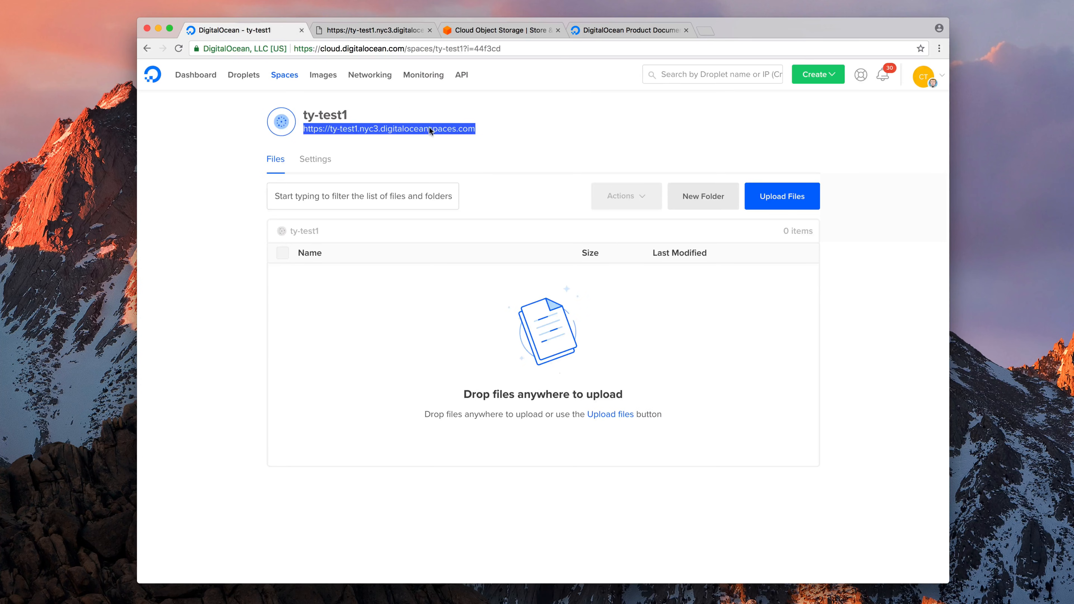
pyautogui.click(481, 172)
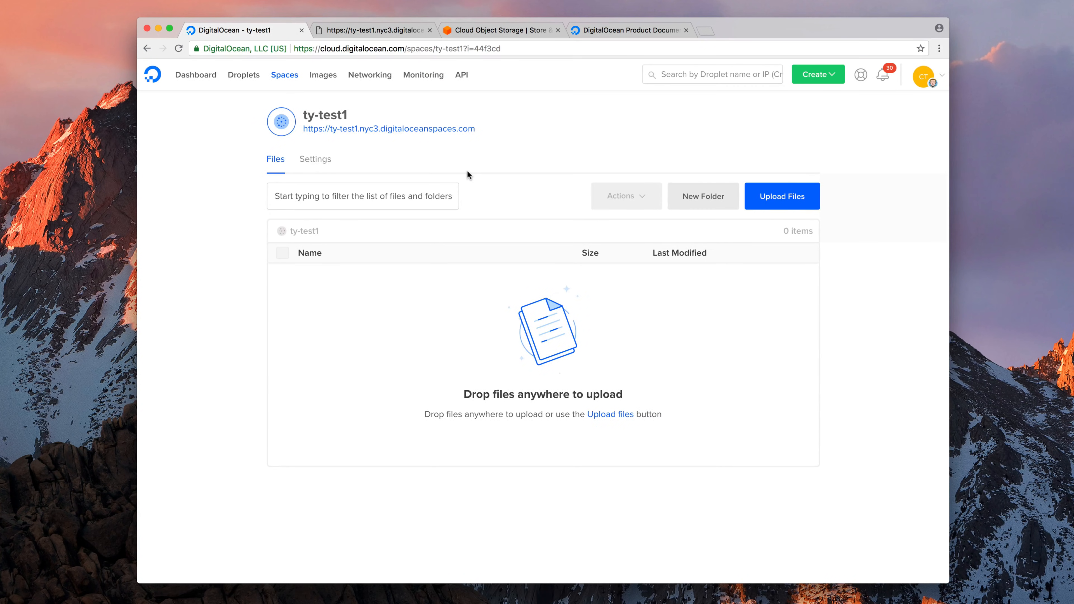
pyautogui.click(1073, 267)
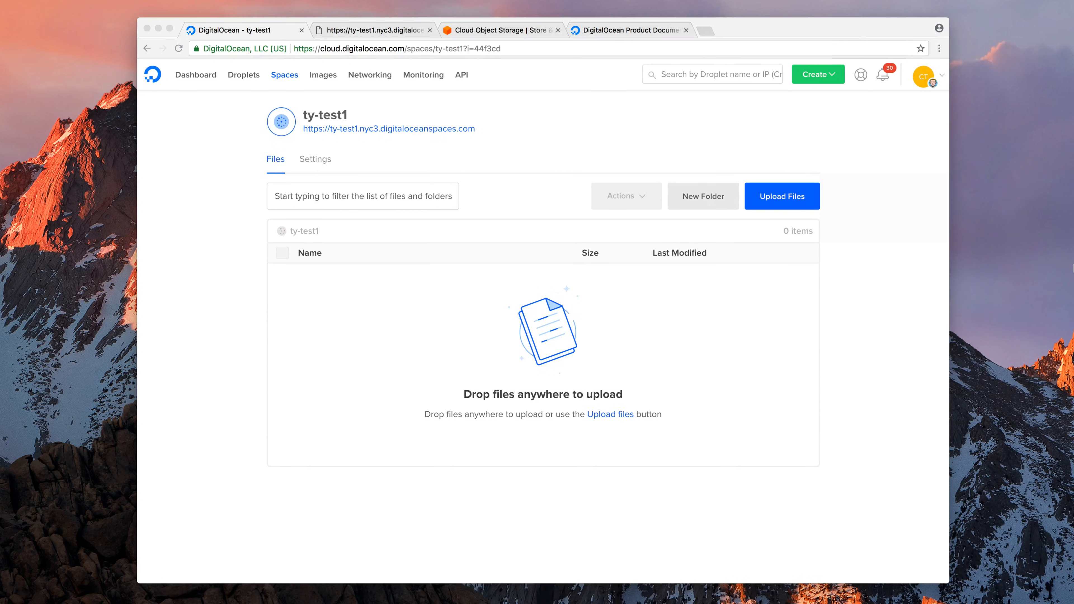
pyautogui.moveTo(1053, 265); pyautogui.dragTo(531, 410)
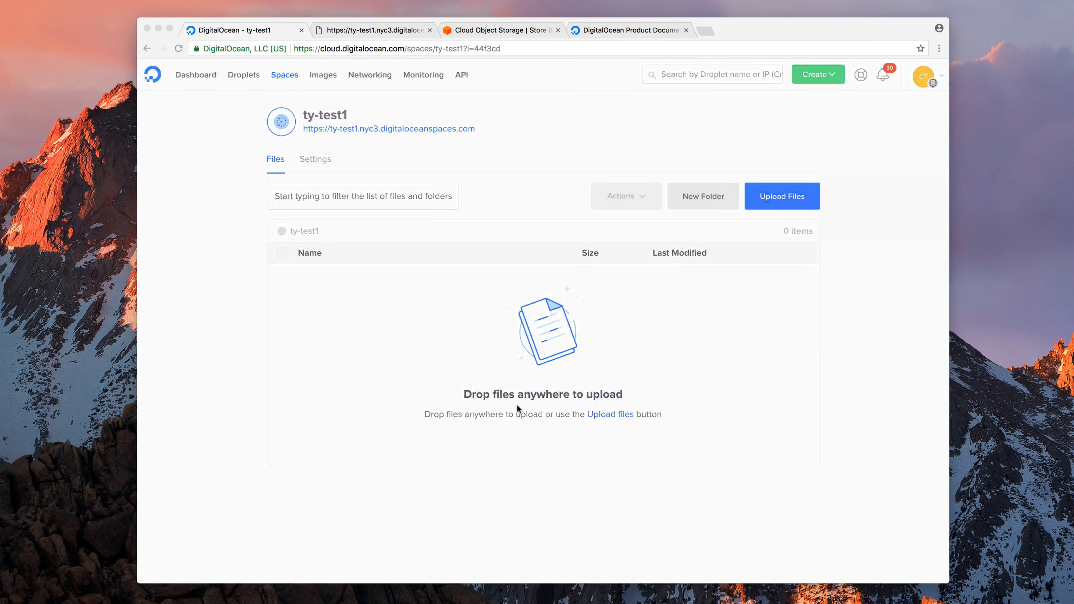
# Upload readme.md to ty-test1 with Public permission
pyautogui.click(407, 168)
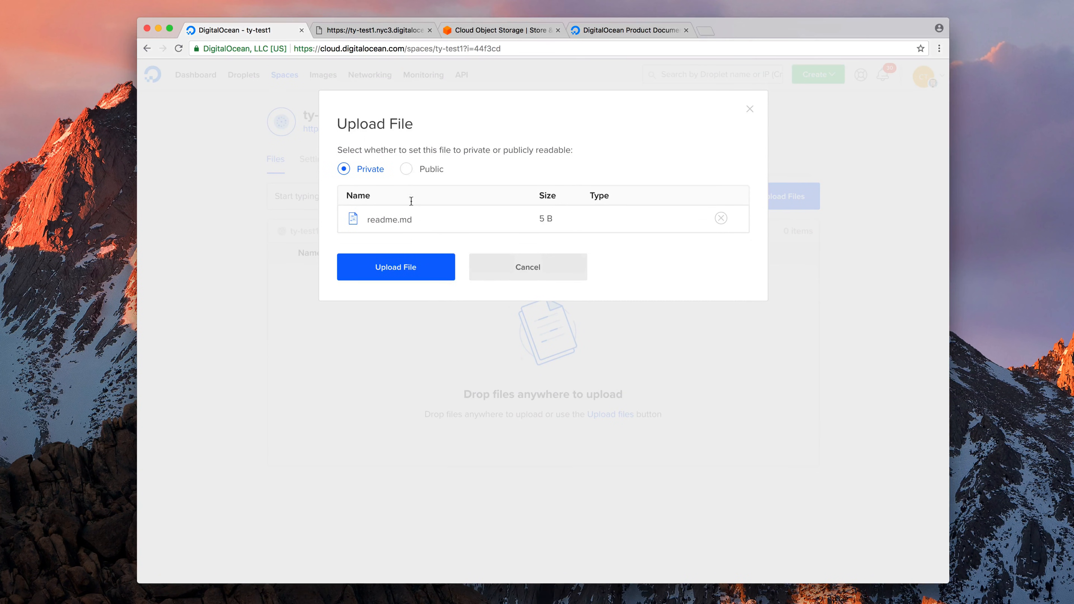
pyautogui.click(406, 169)
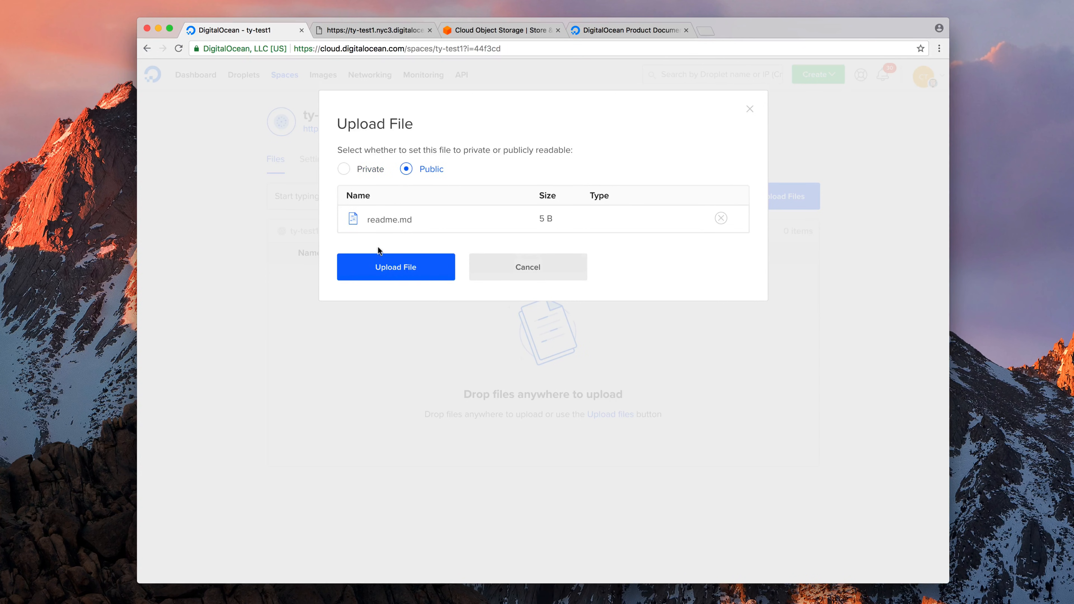
pyautogui.click(407, 269)
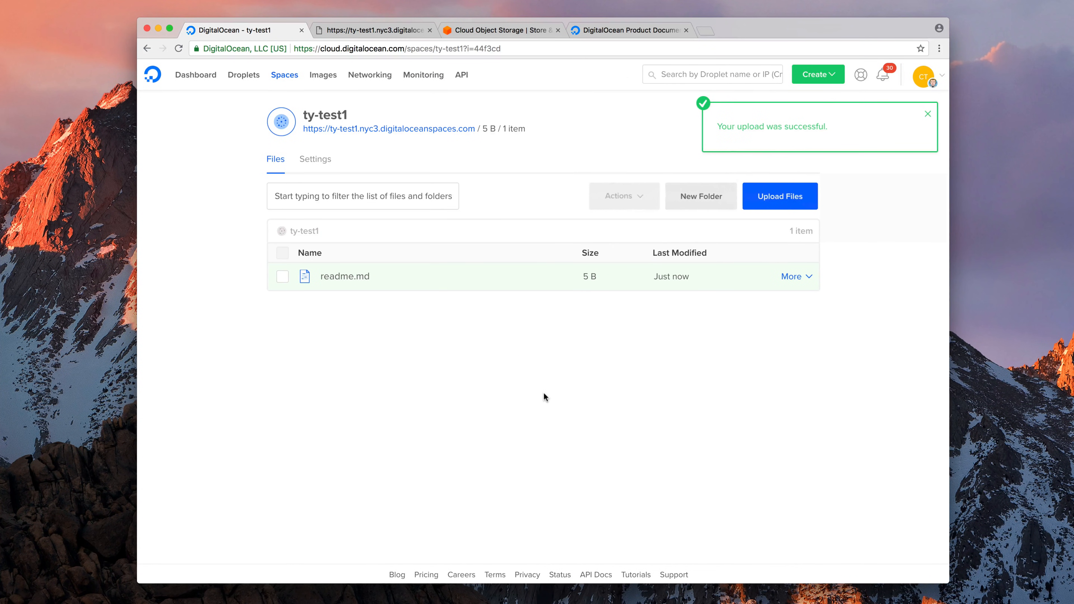
pyautogui.click(928, 113)
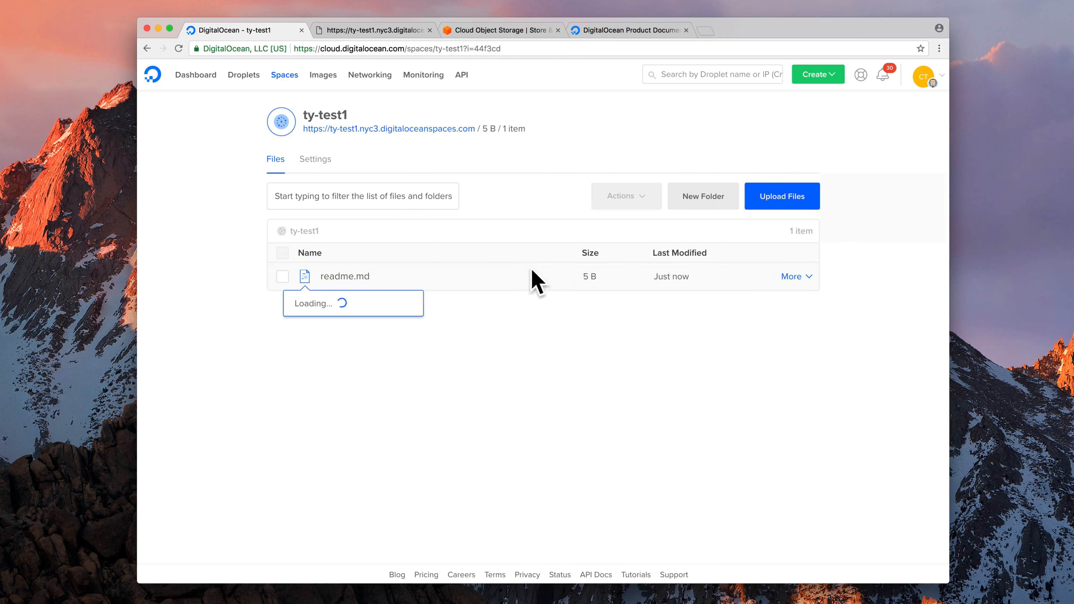
pyautogui.click(366, 32)
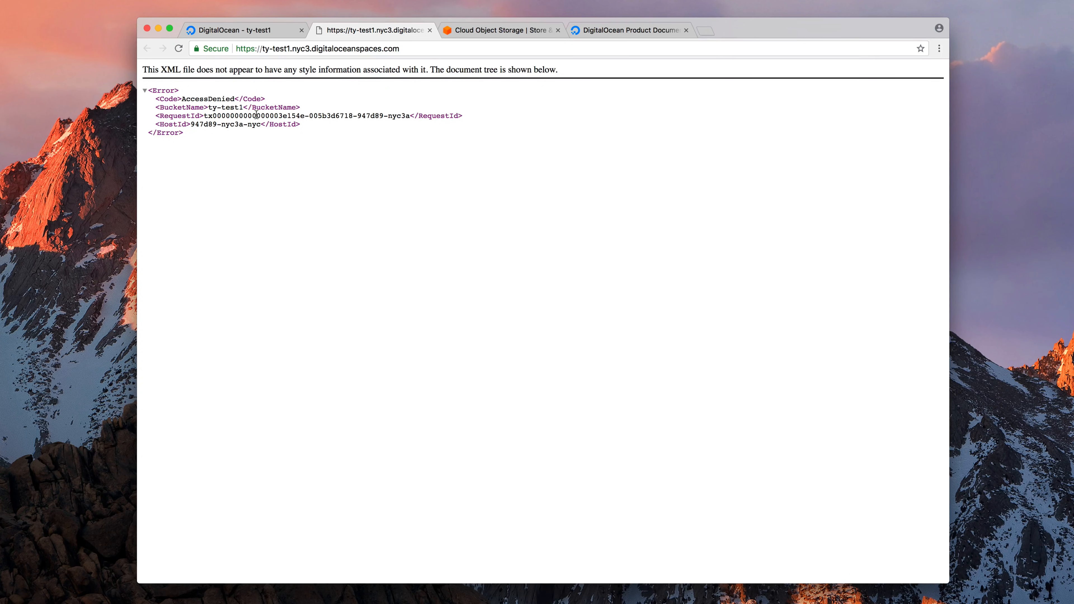
pyautogui.click(233, 30)
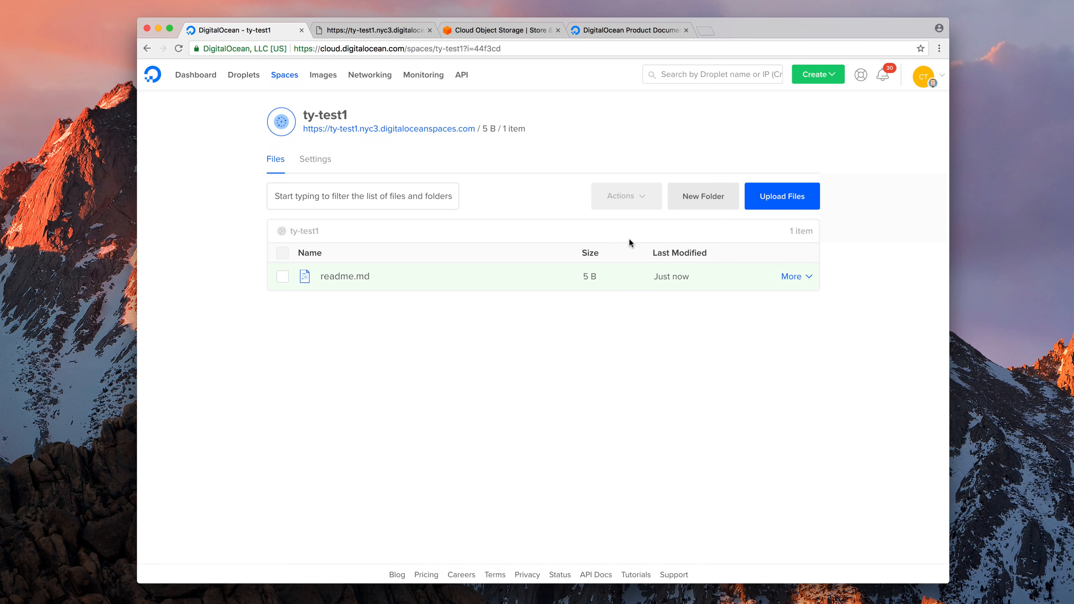
# Open readme.md's URL from its details in a new tab, which displays Hello
pyautogui.click(380, 278)
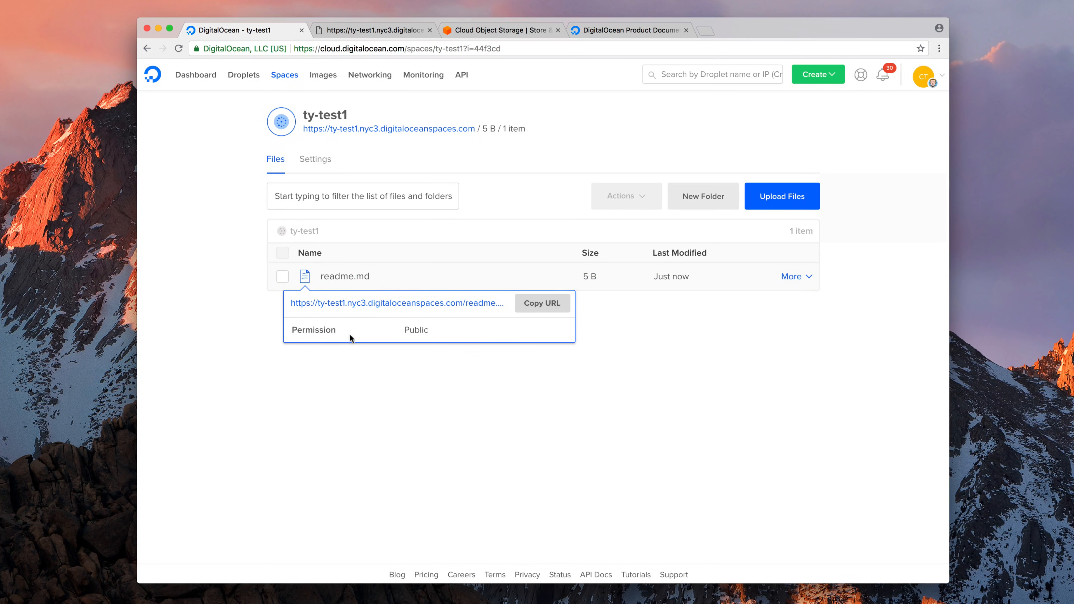
pyautogui.moveTo(296, 334); pyautogui.dragTo(431, 307)
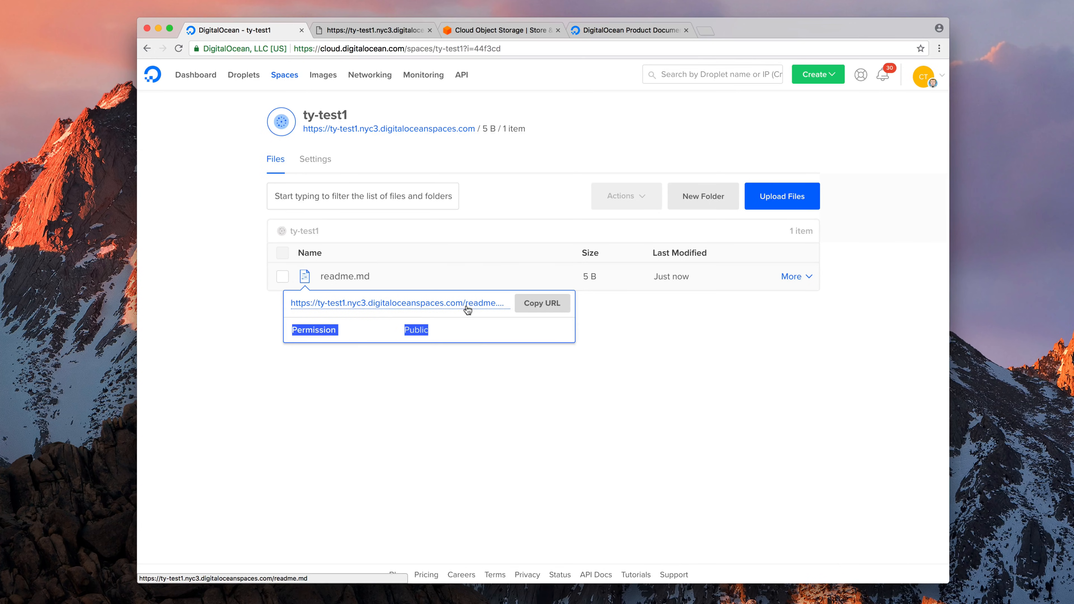
pyautogui.rightClick(468, 305)
pyautogui.click(492, 311)
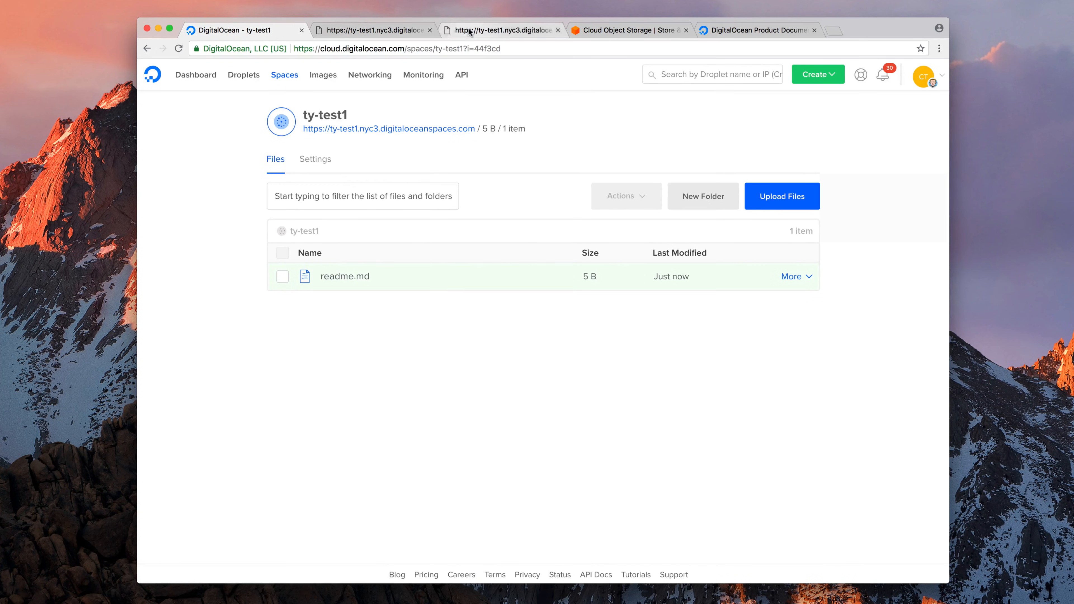
pyautogui.click(460, 31)
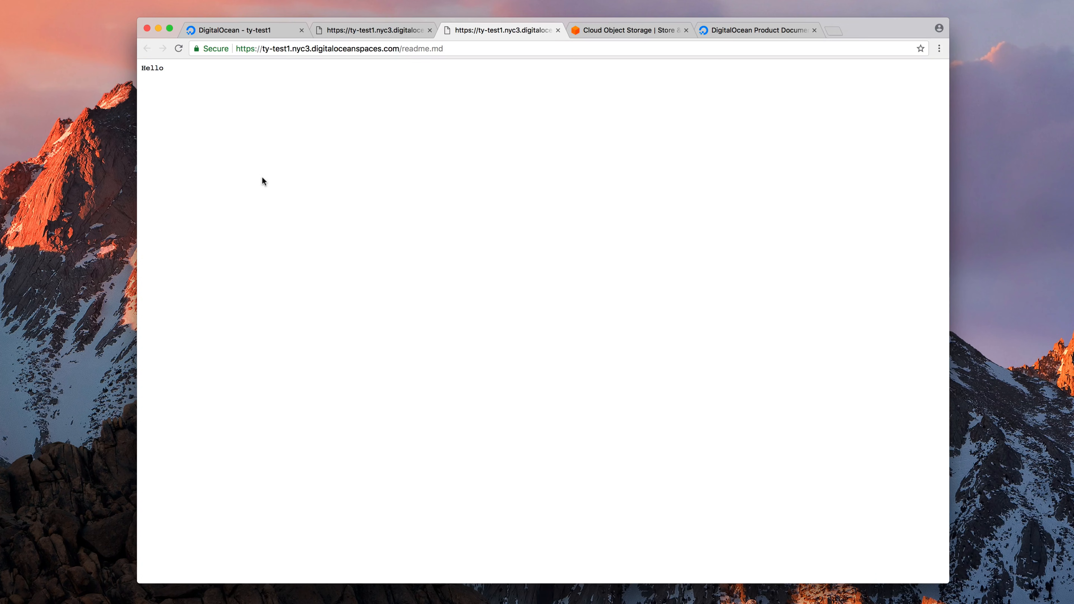
pyautogui.moveTo(403, 47); pyautogui.dragTo(460, 55)
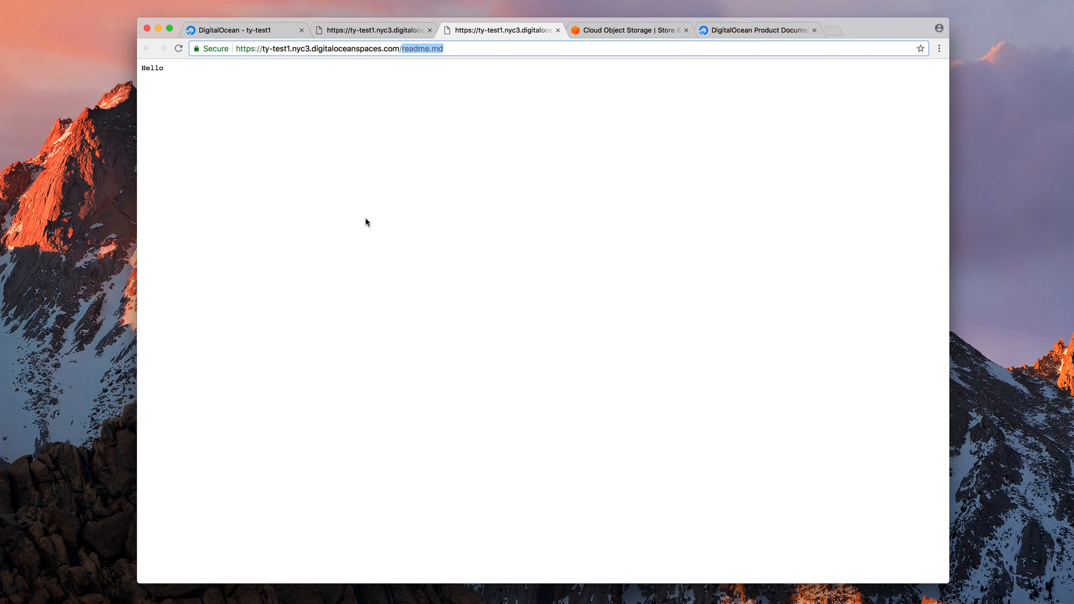
pyautogui.click(248, 32)
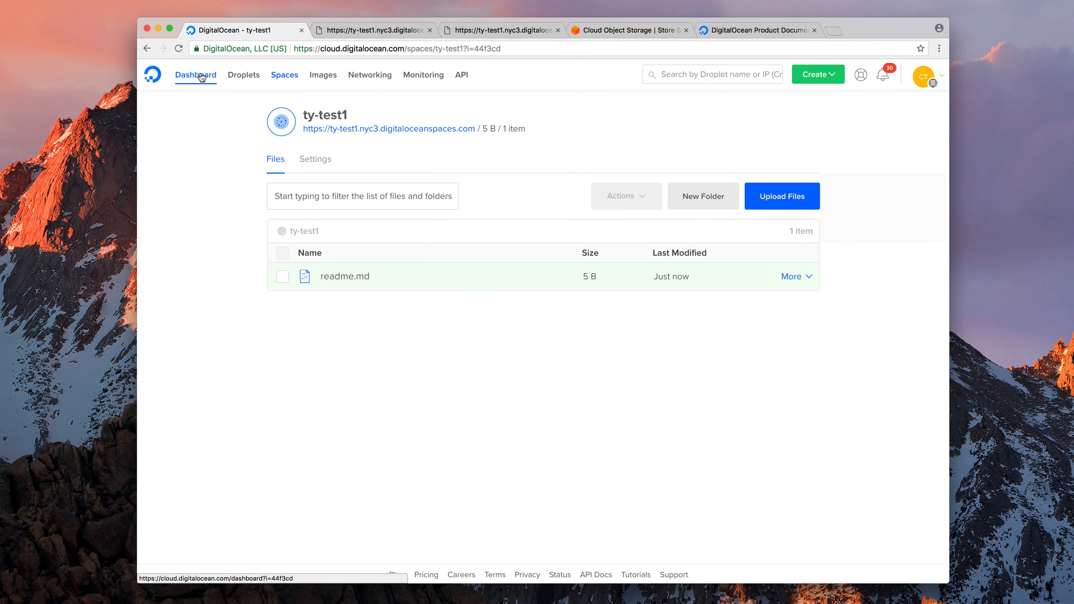
# On the API page, generate a Spaces access key named Main to reveal its key and secret
pyautogui.click(462, 79)
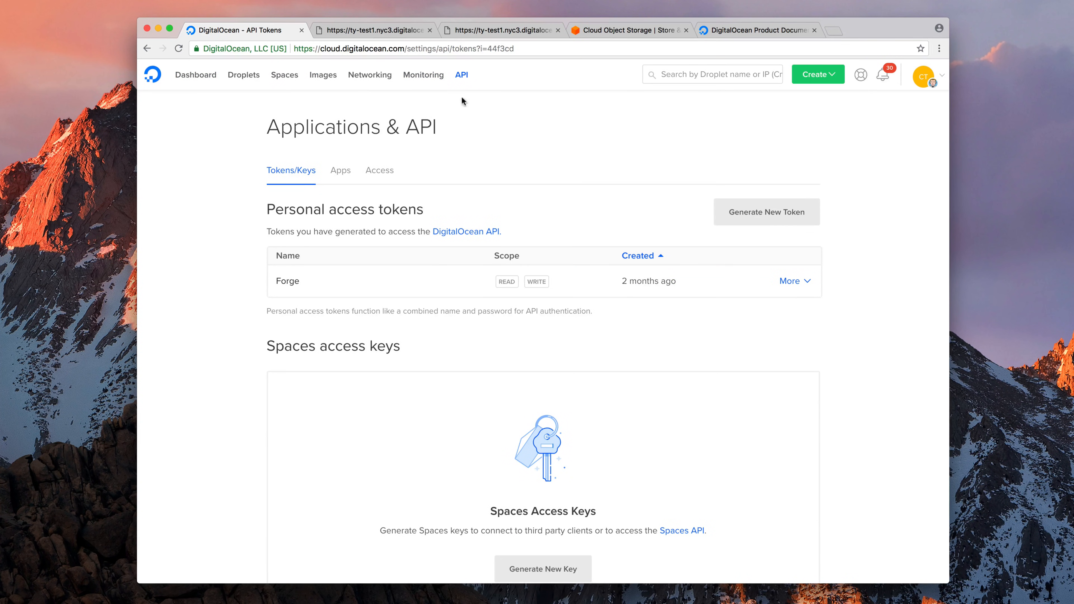
pyautogui.scroll(-5, 299, 335)
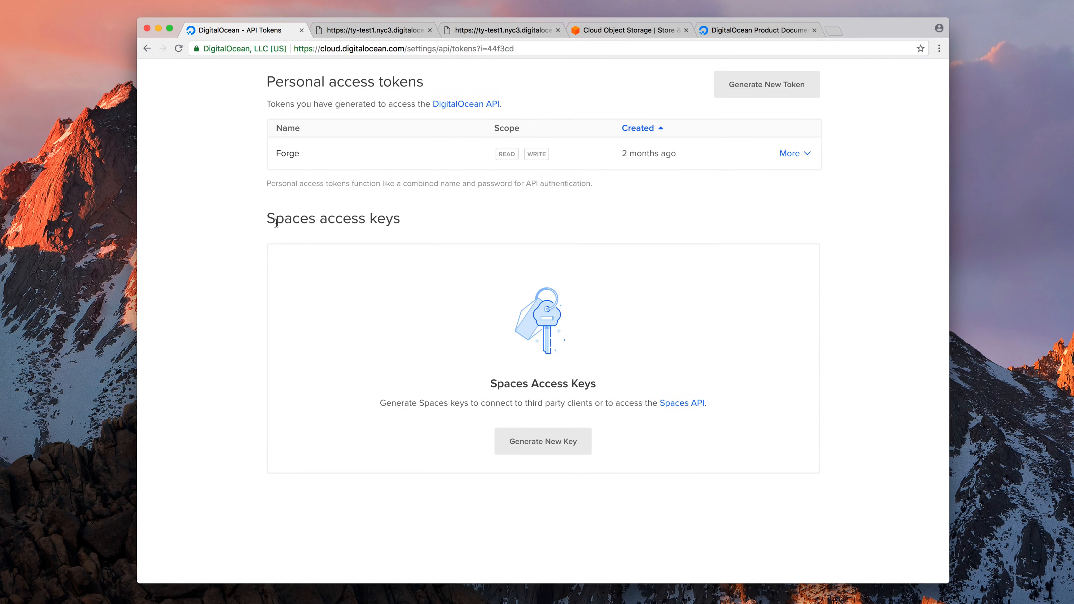
pyautogui.moveTo(266, 218); pyautogui.dragTo(398, 223)
pyautogui.click(523, 429)
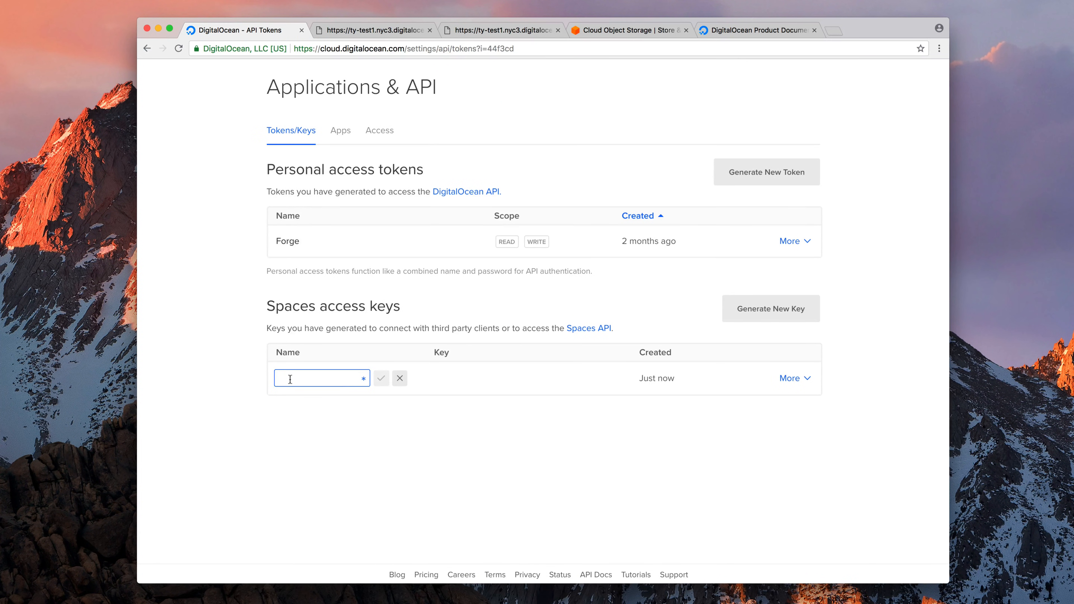
pyautogui.write('Main')
pyautogui.click(382, 379)
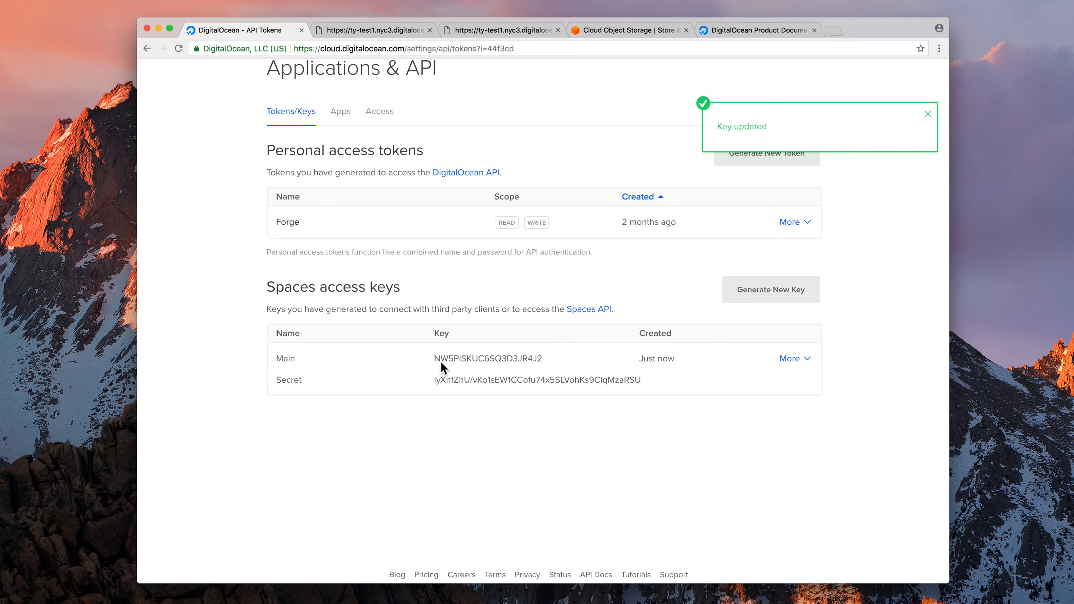
pyautogui.moveTo(546, 359); pyautogui.dragTo(502, 358)
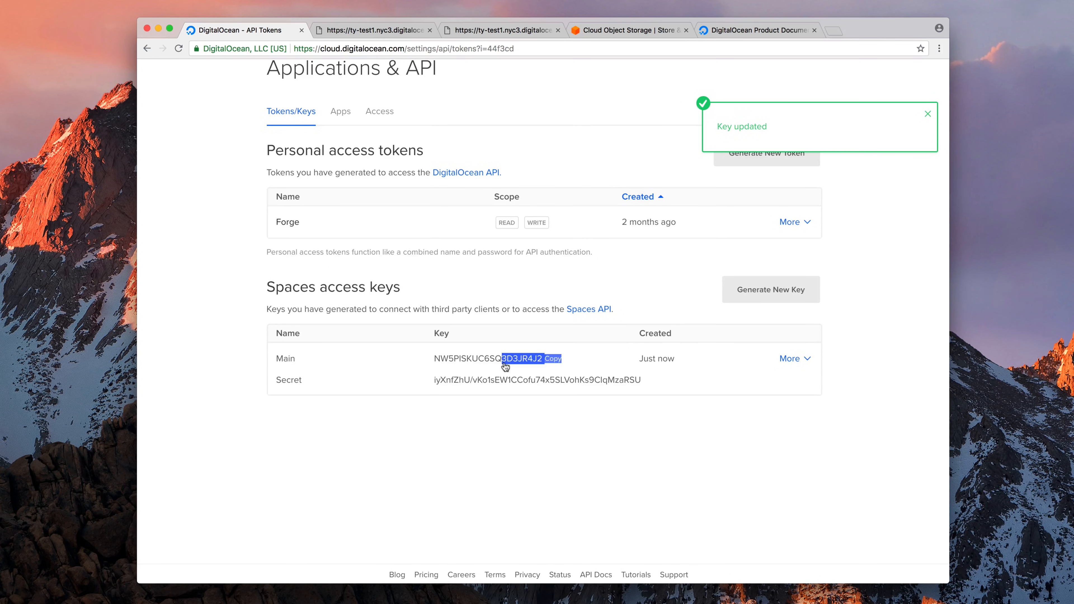
pyautogui.click(567, 513)
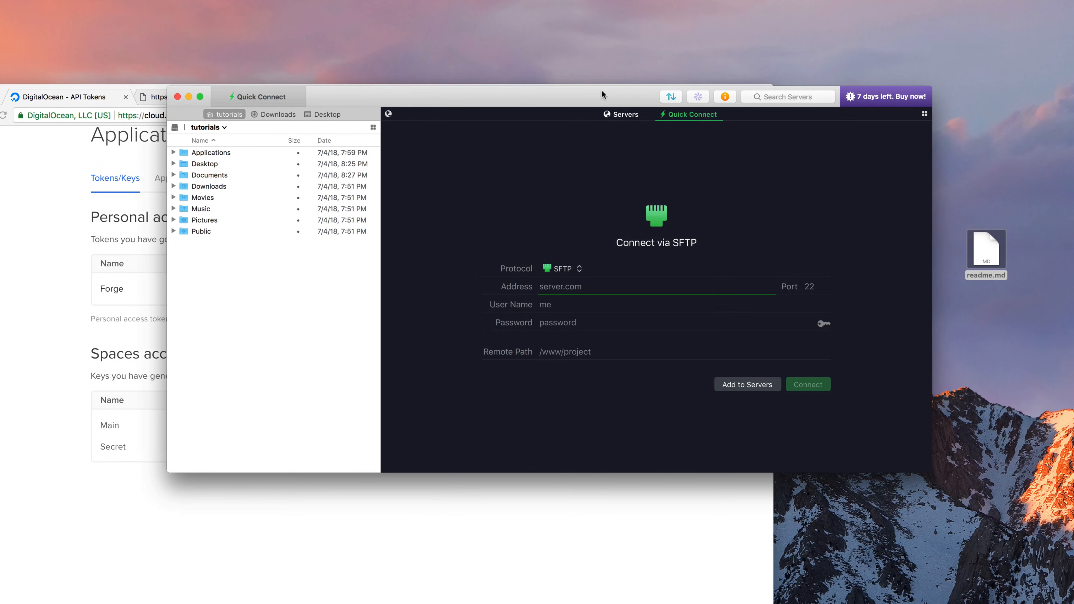
# Set the Transmit connection protocol to Amazon S3
pyautogui.click(597, 91)
pyautogui.moveTo(595, 94); pyautogui.dragTo(719, 121)
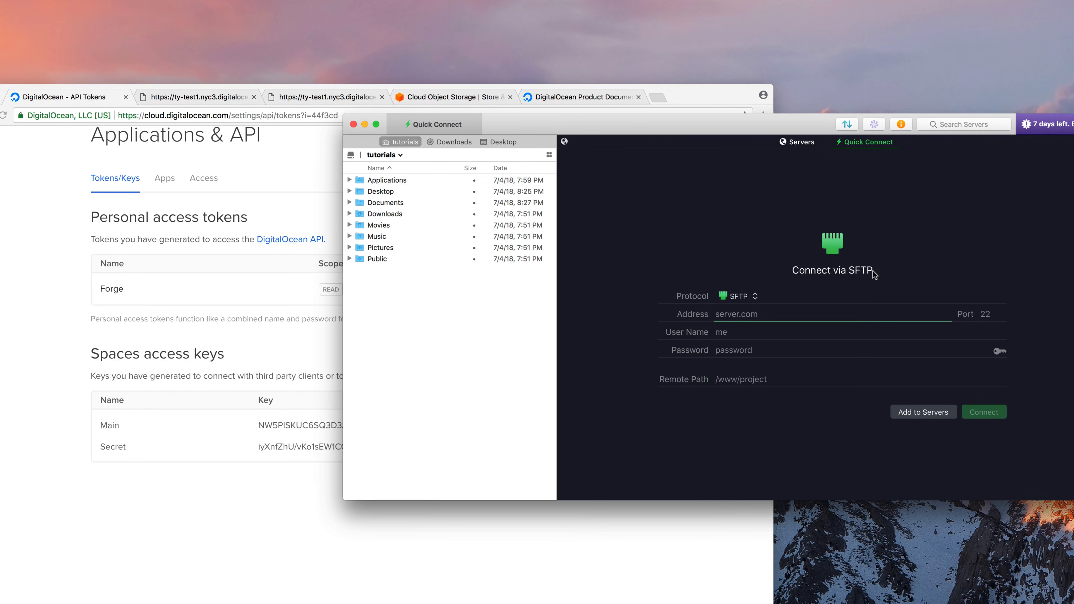
pyautogui.click(738, 297)
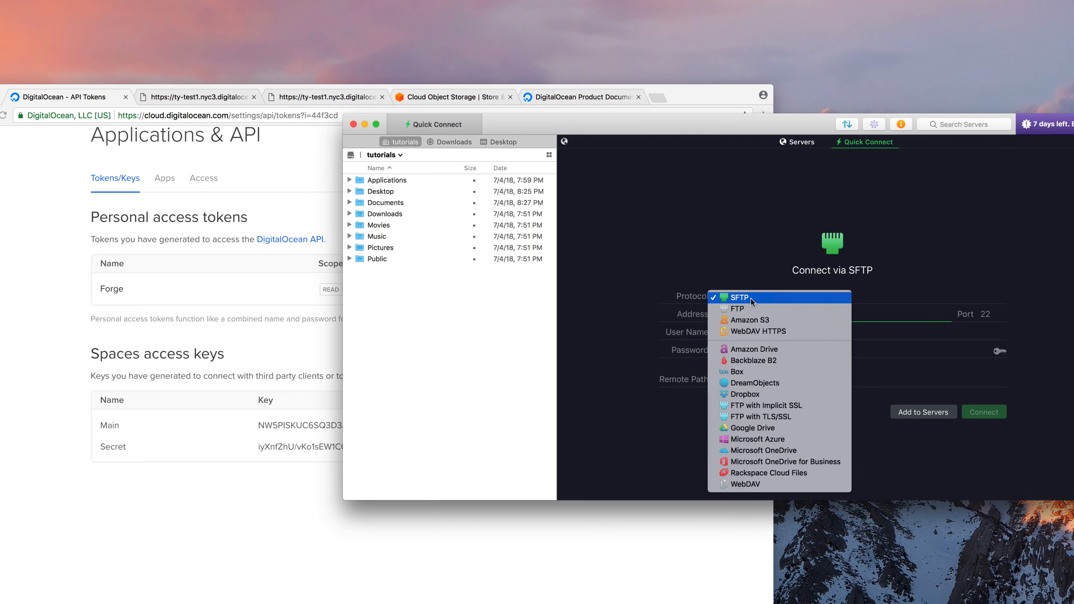
pyautogui.click(755, 320)
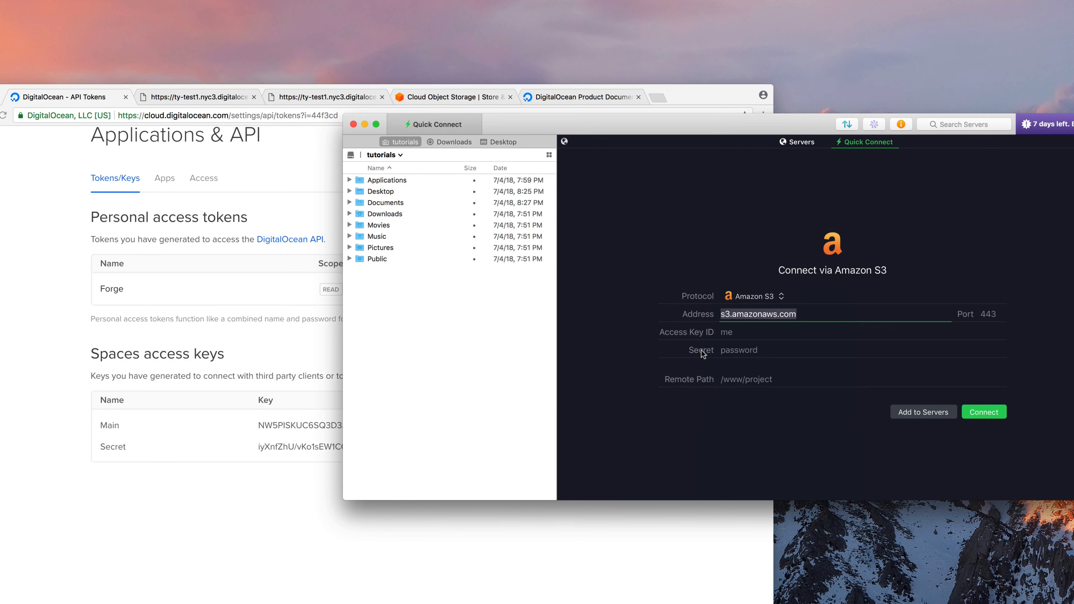
# Copy the Main access key and secret into Transmit's Access Key ID and Secret fields
pyautogui.click(277, 377)
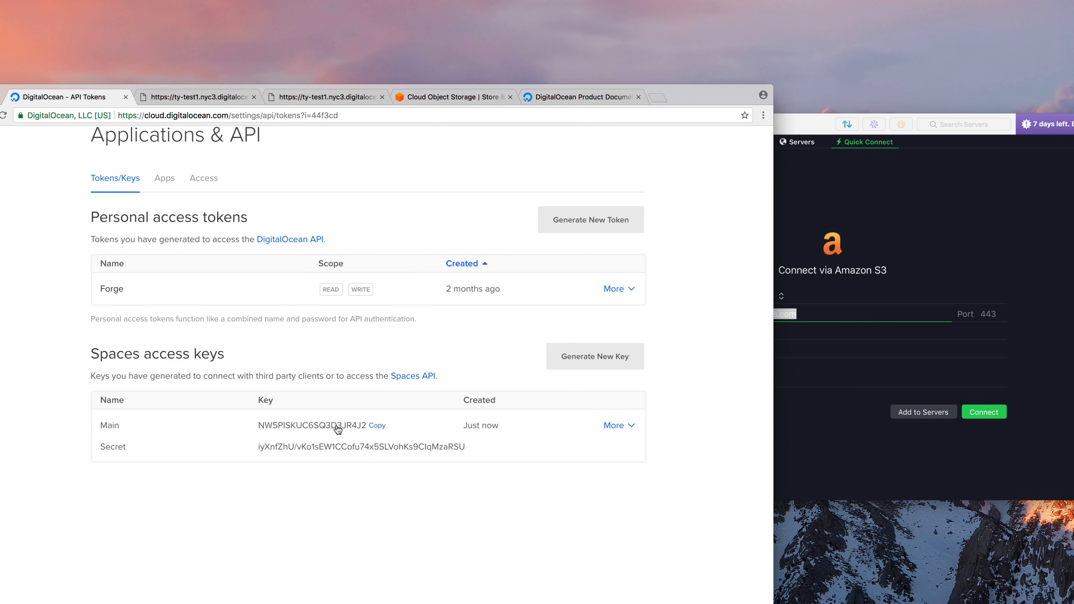
pyautogui.click(383, 428)
pyautogui.click(844, 401)
pyautogui.click(749, 331)
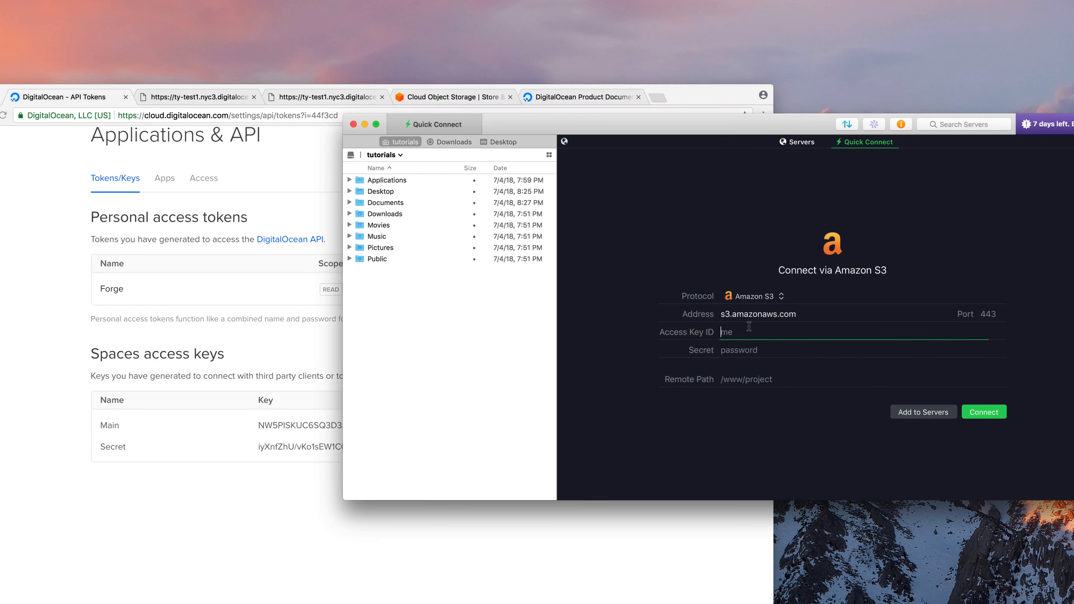
pyautogui.press('super+v')
pyautogui.click(328, 552)
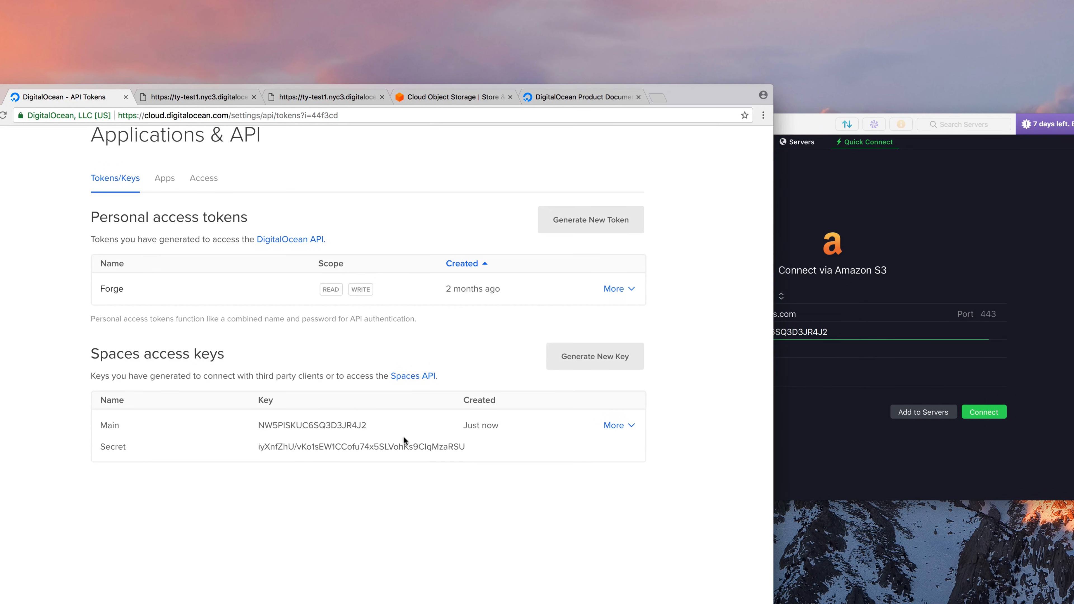
pyautogui.click(476, 446)
pyautogui.click(728, 407)
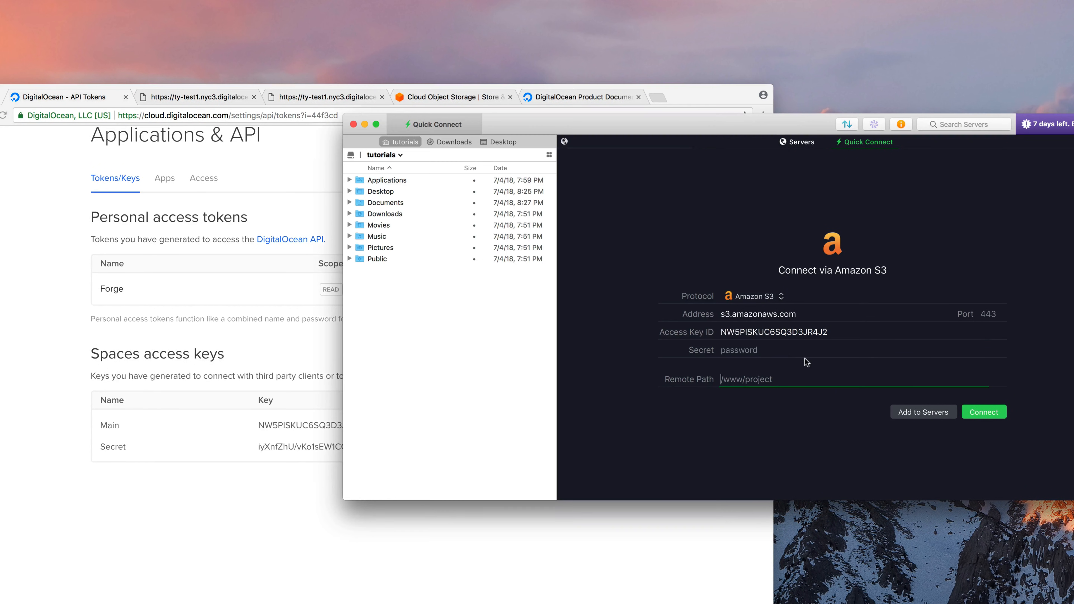
pyautogui.click(806, 359)
pyautogui.press('super+v')
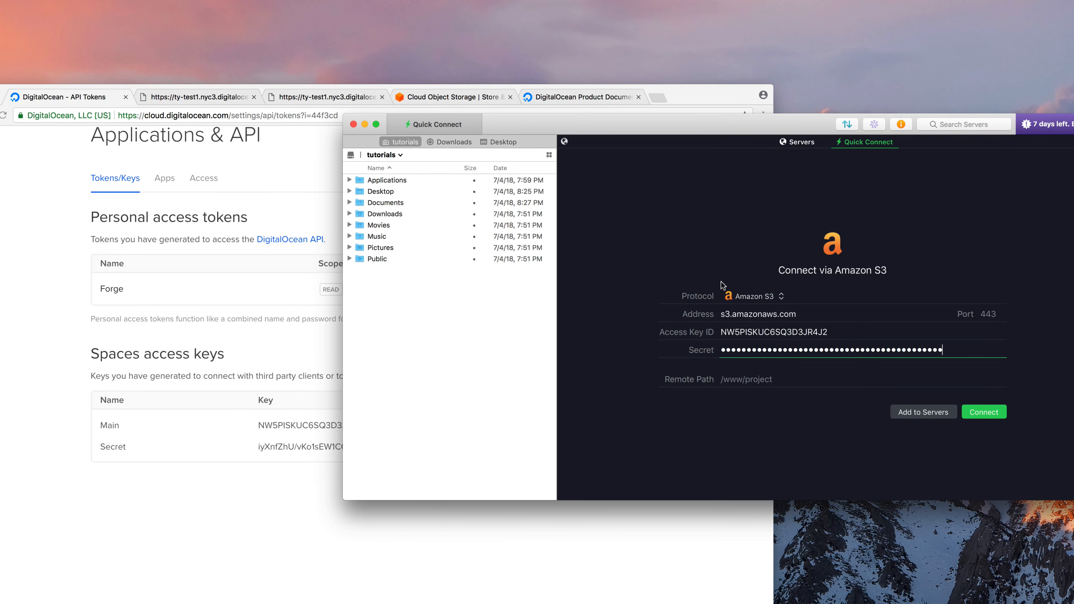
pyautogui.moveTo(724, 312)
pyautogui.mouseDown()
pyautogui.moveTo(804, 309)
pyautogui.moveTo(707, 316)
pyautogui.mouseUp()
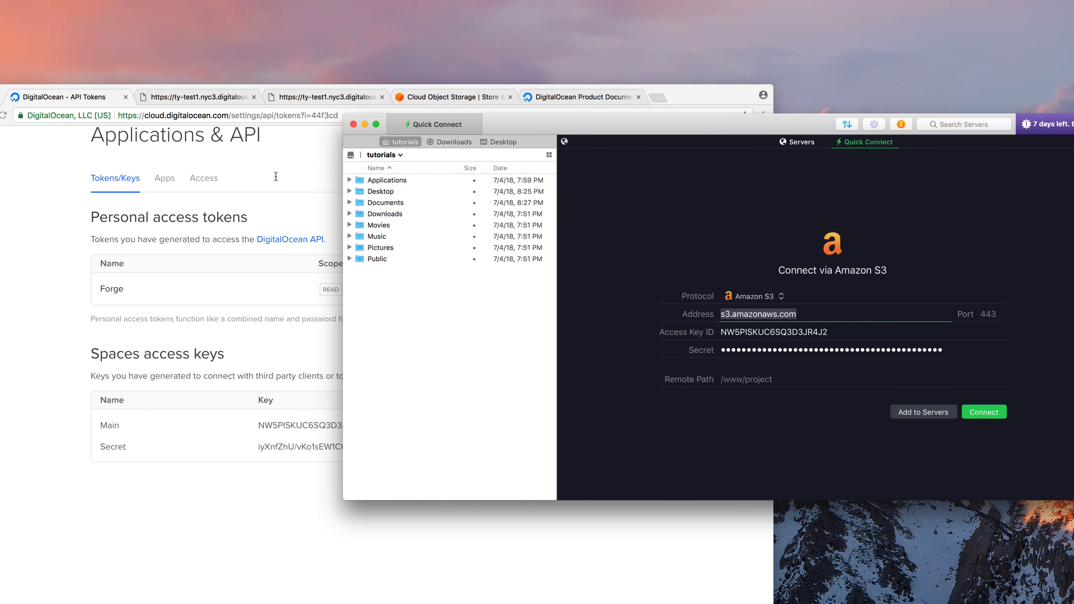
pyautogui.click(280, 156)
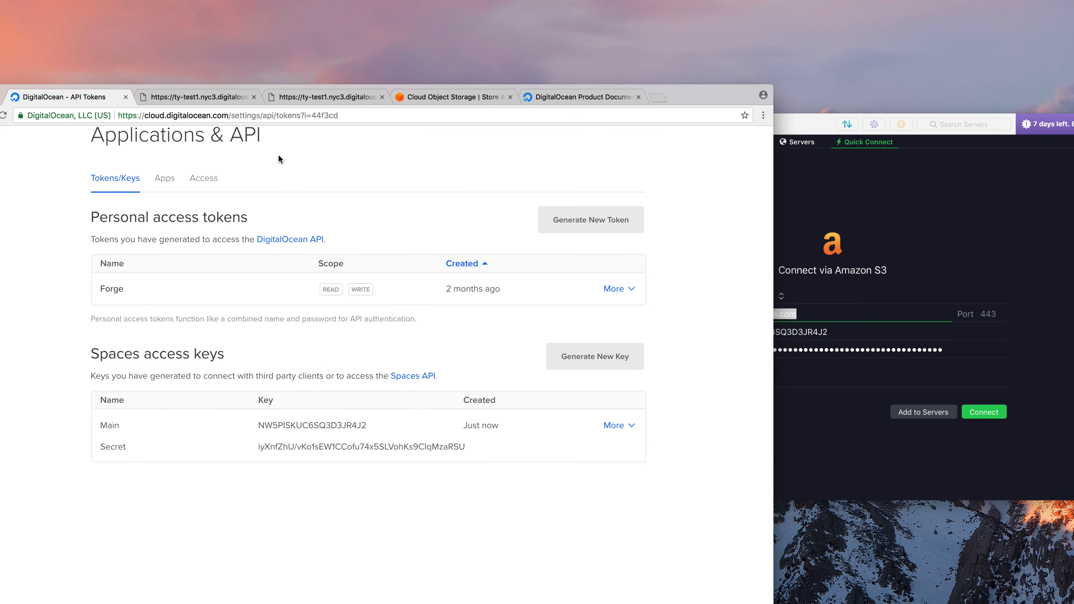
# Copy the nyc3.digitaloceanspaces.com endpoint from ty-test1's Settings into Transmit's Address field
pyautogui.click(108, 156)
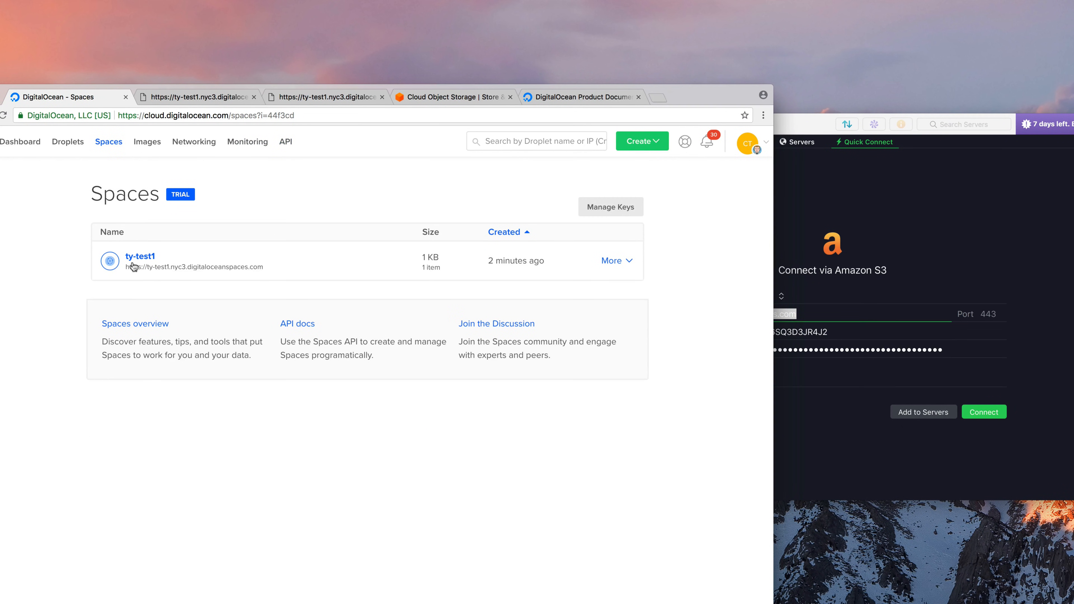
pyautogui.click(135, 255)
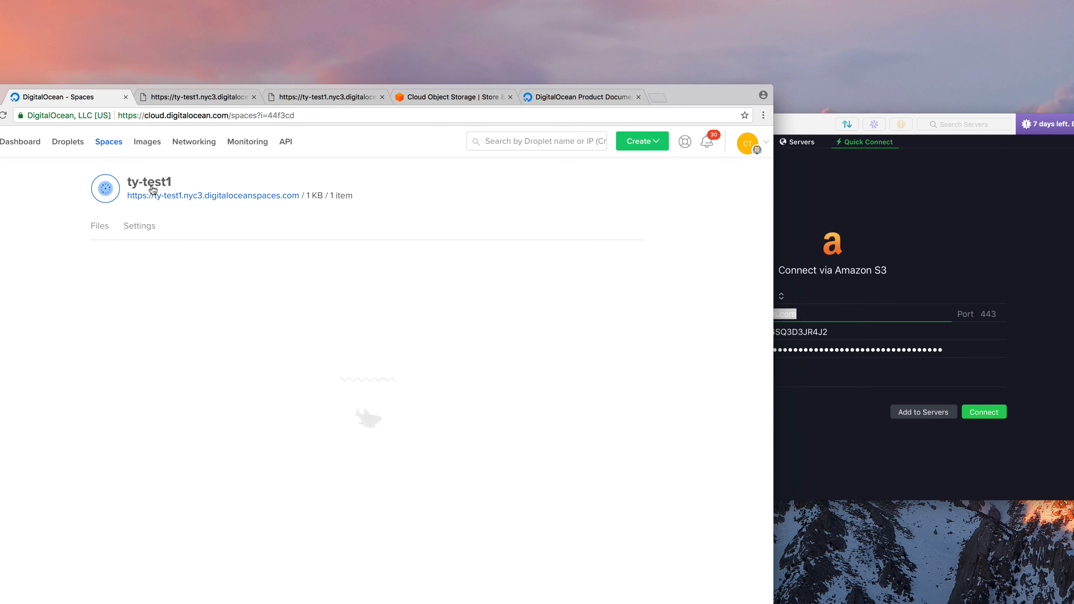
pyautogui.click(147, 225)
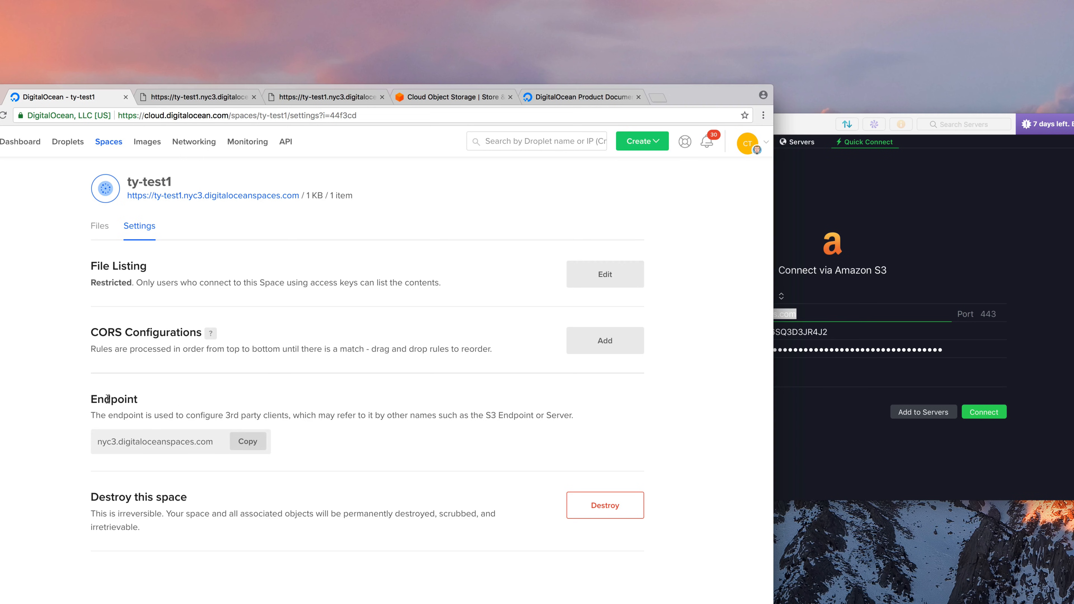
pyautogui.moveTo(108, 399); pyautogui.dragTo(325, 416)
pyautogui.click(820, 450)
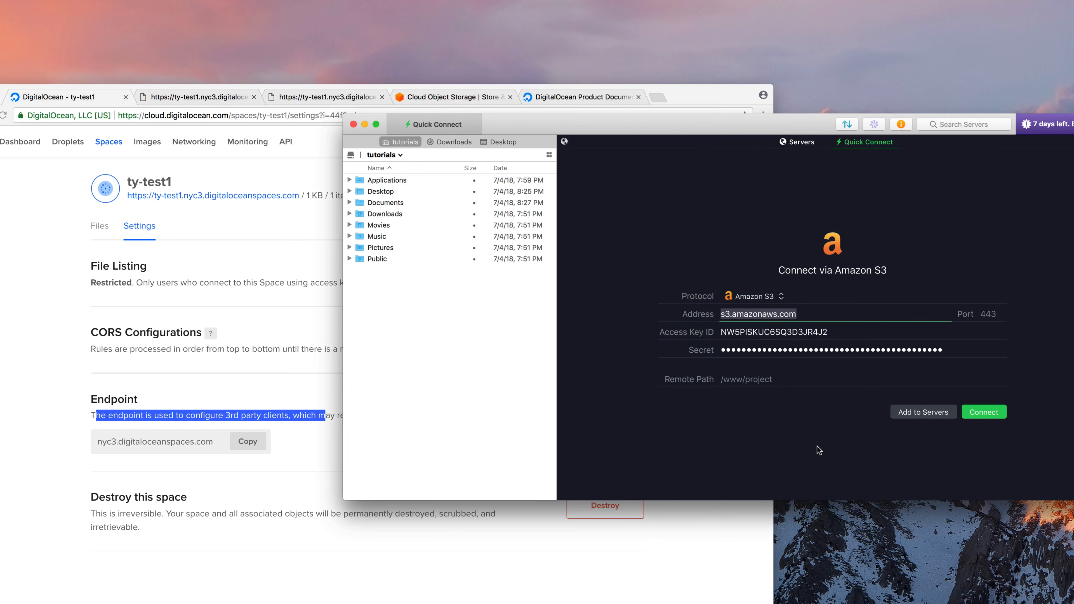
pyautogui.click(275, 458)
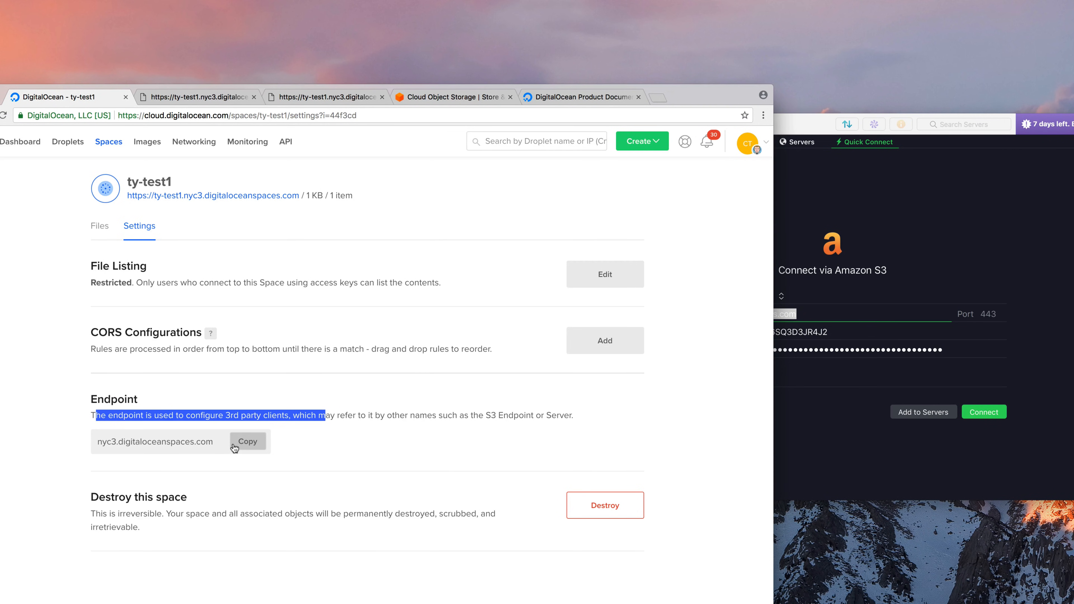
pyautogui.click(233, 447)
pyautogui.moveTo(97, 443); pyautogui.dragTo(174, 447)
pyautogui.click(296, 455)
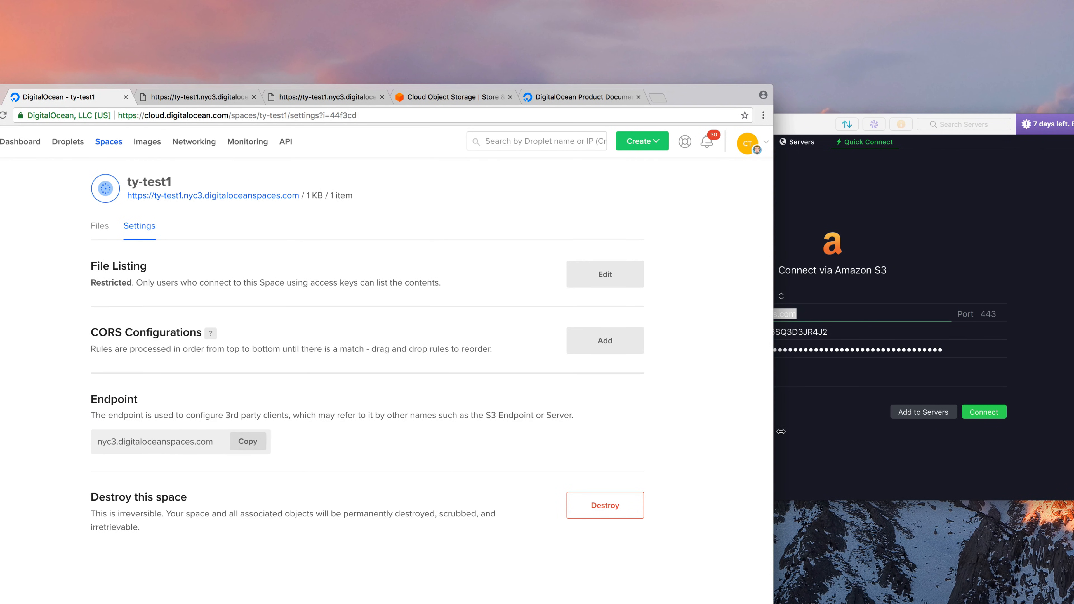
pyautogui.click(780, 432)
pyautogui.press('super+v')
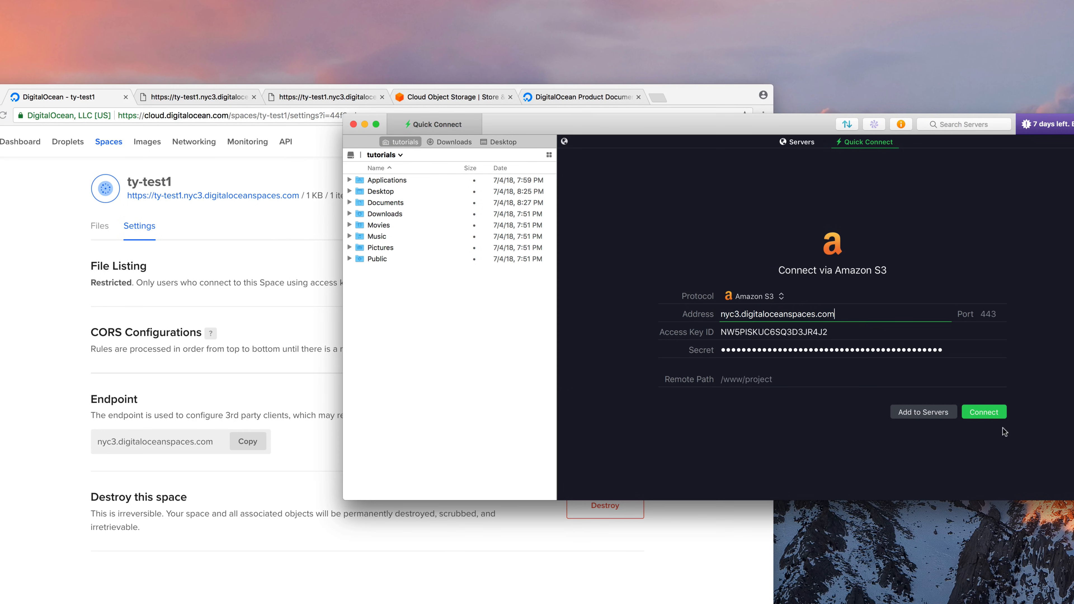
# Connect to nyc3.digitaloceanspaces.com and look inside the ty-test1 bucket
pyautogui.click(990, 414)
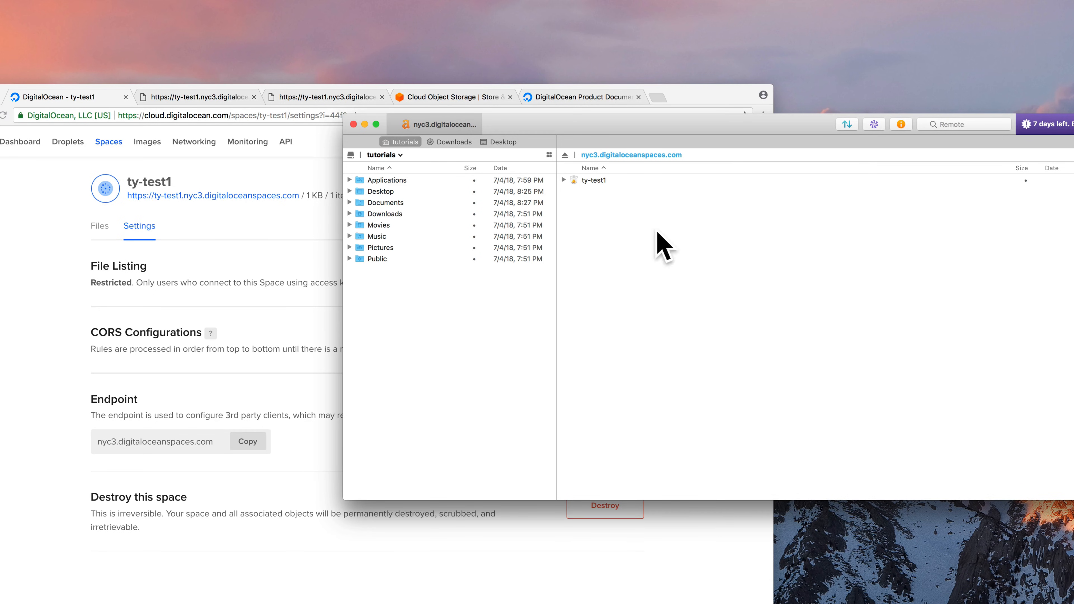
pyautogui.doubleClick(583, 180)
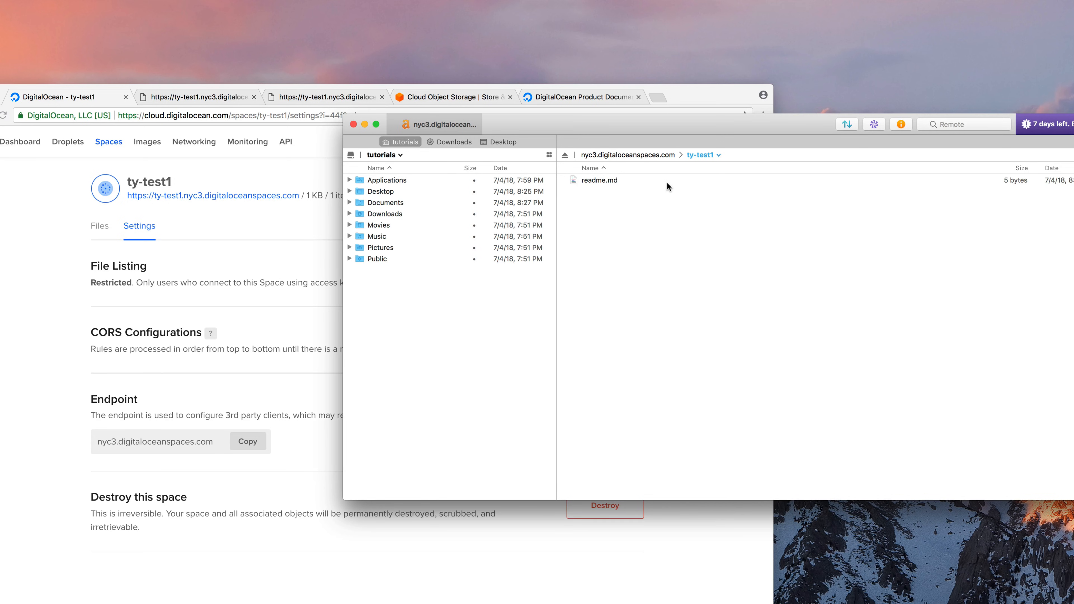
pyautogui.click(603, 155)
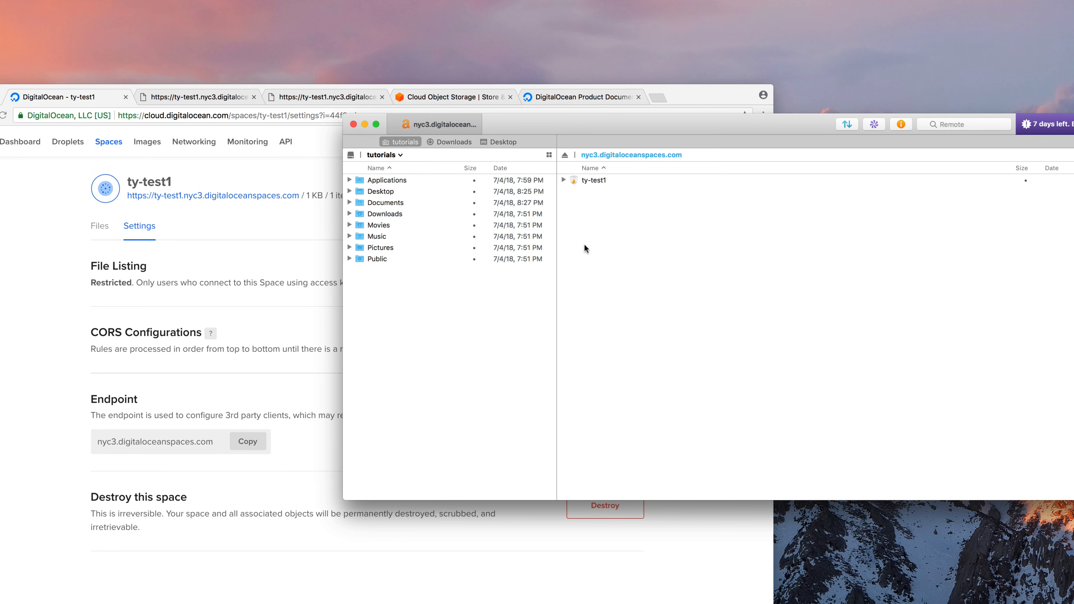
# Fill in a new bucket named ty-test2 in Northern Virginia and create it
pyautogui.rightClick(576, 215)
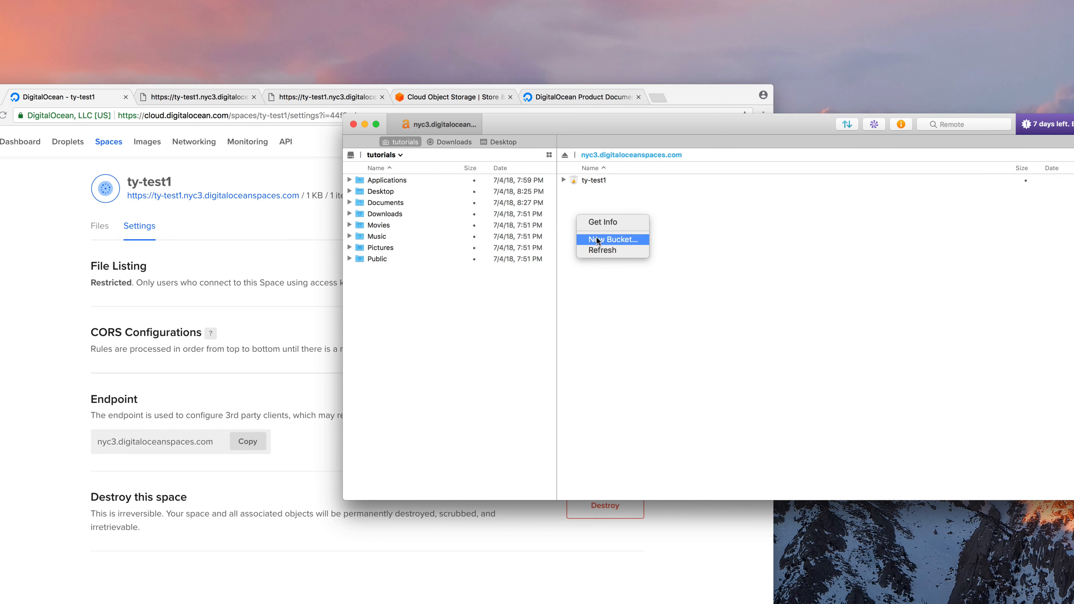
pyautogui.click(630, 239)
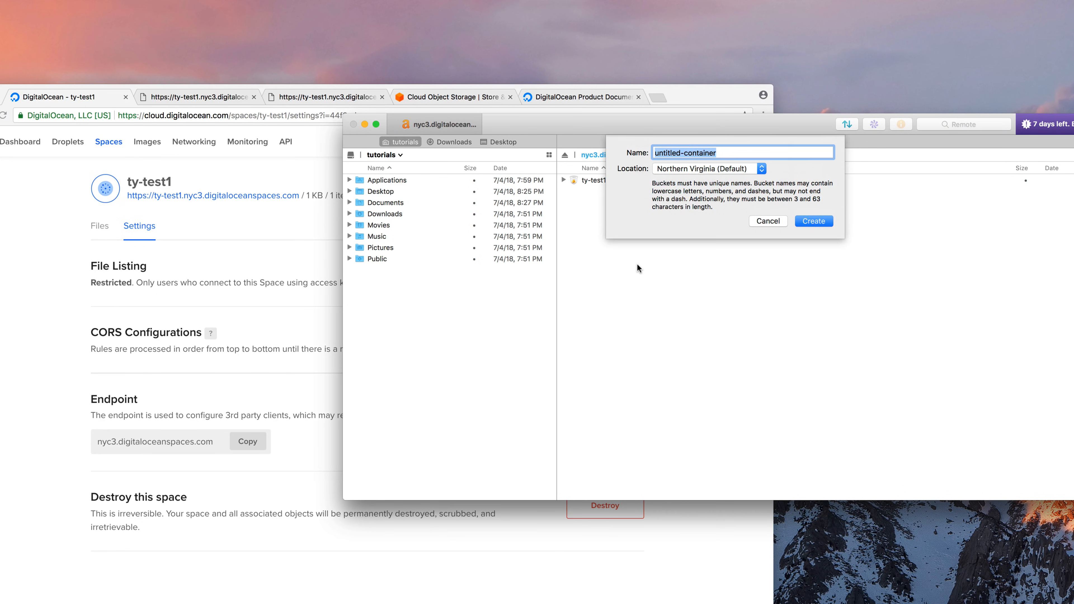
pyautogui.write('ty')
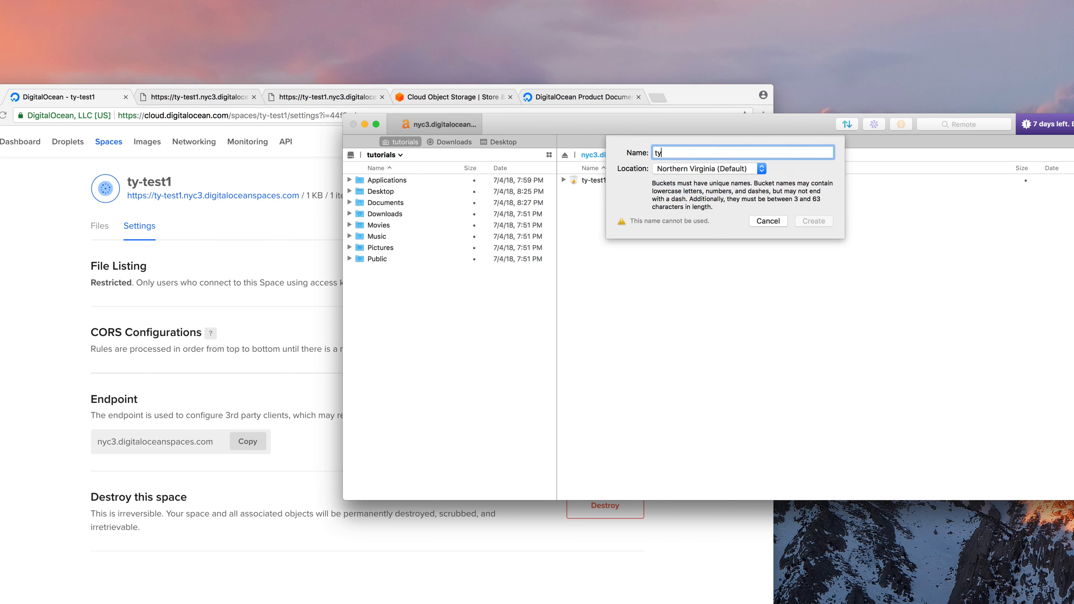
pyautogui.write('=t-test2')
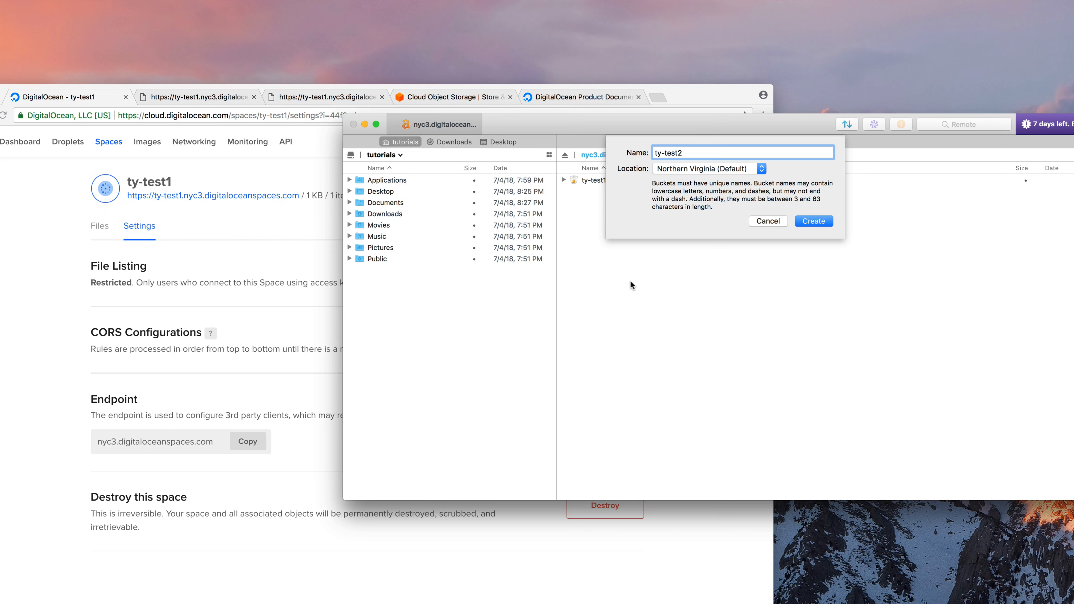
pyautogui.click(662, 170)
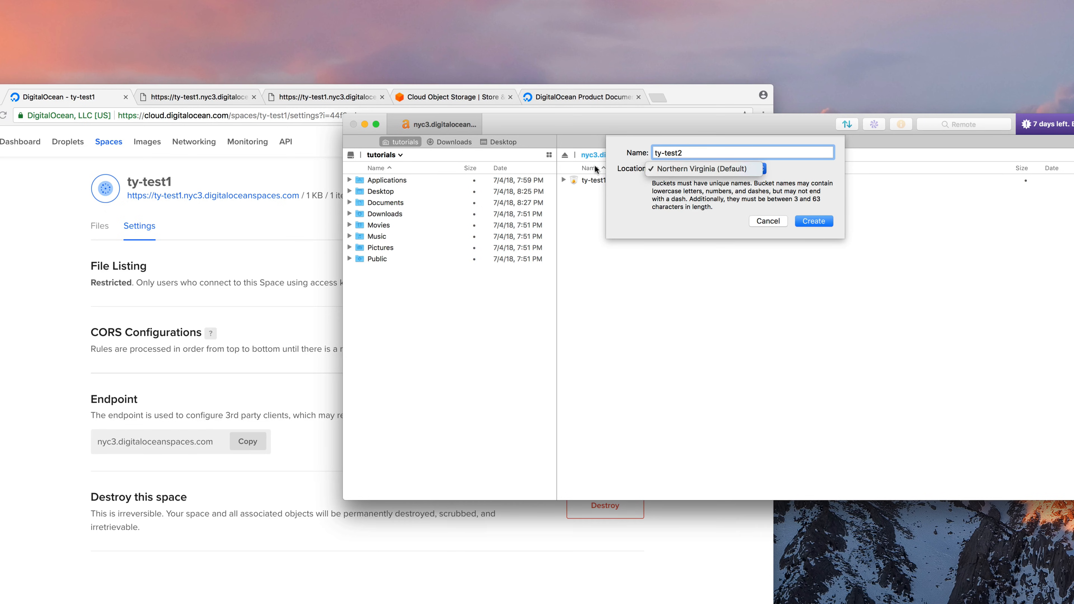
pyautogui.click(673, 169)
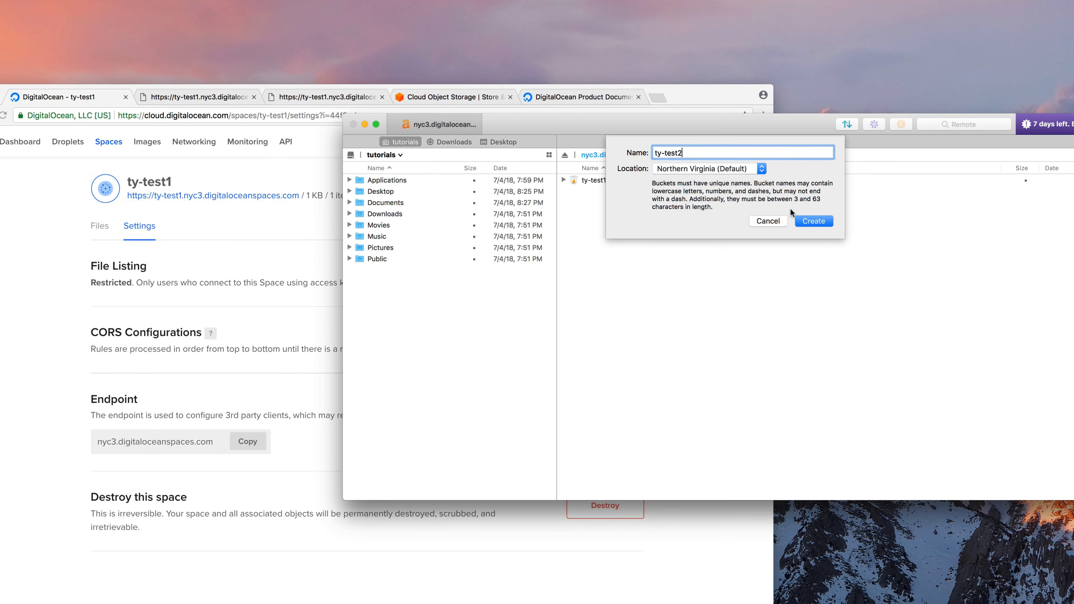
pyautogui.click(807, 222)
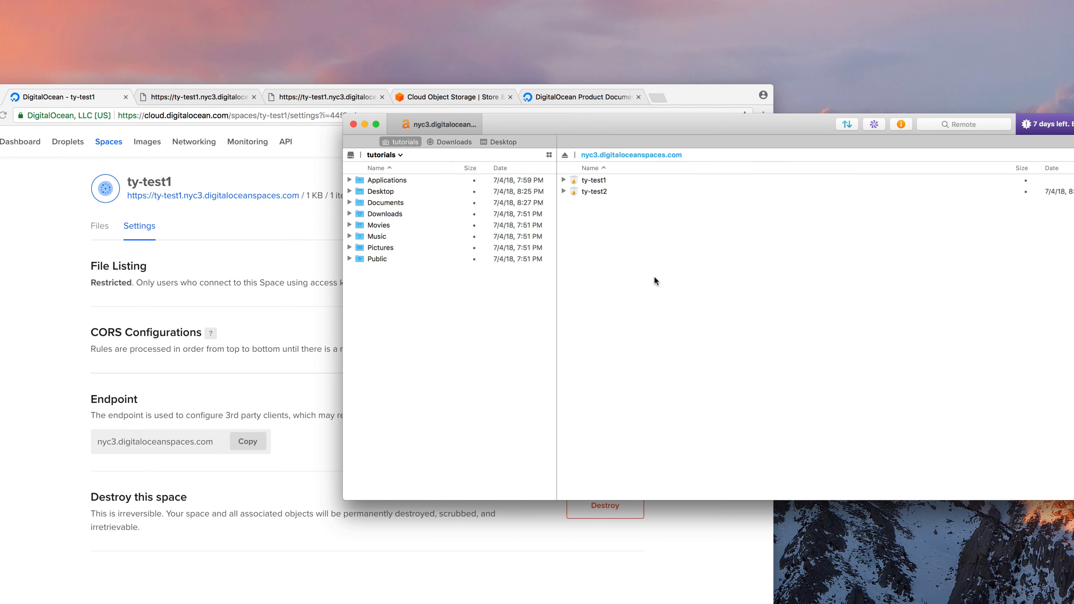
# Create new buckets named ty-test2 and test
pyautogui.rightClick(626, 244)
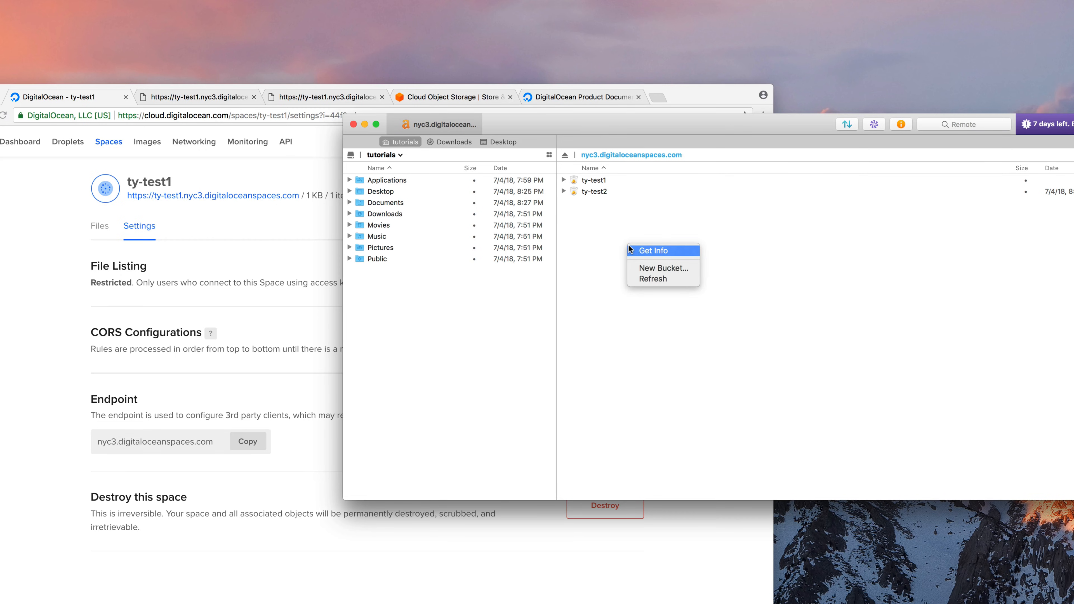
pyautogui.click(646, 269)
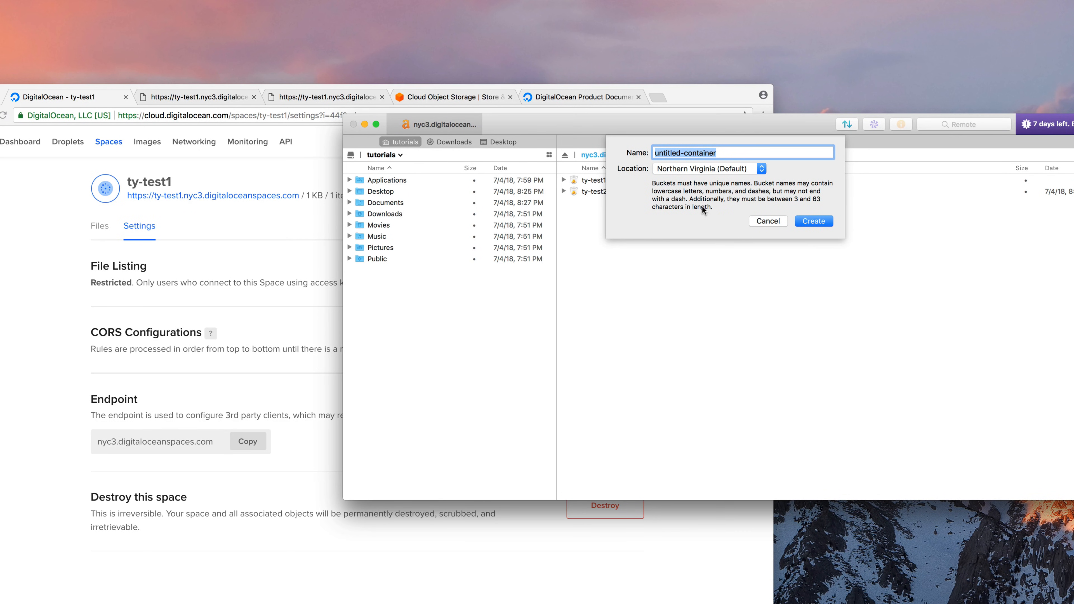
pyautogui.write('ty-test')
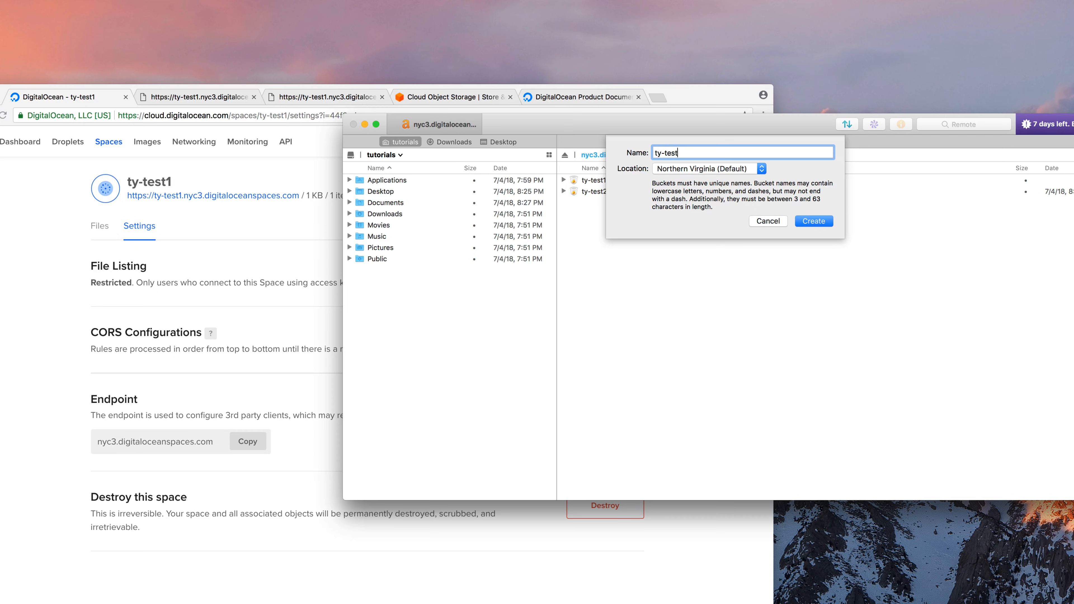
pyautogui.write('2')
pyautogui.press('Return')
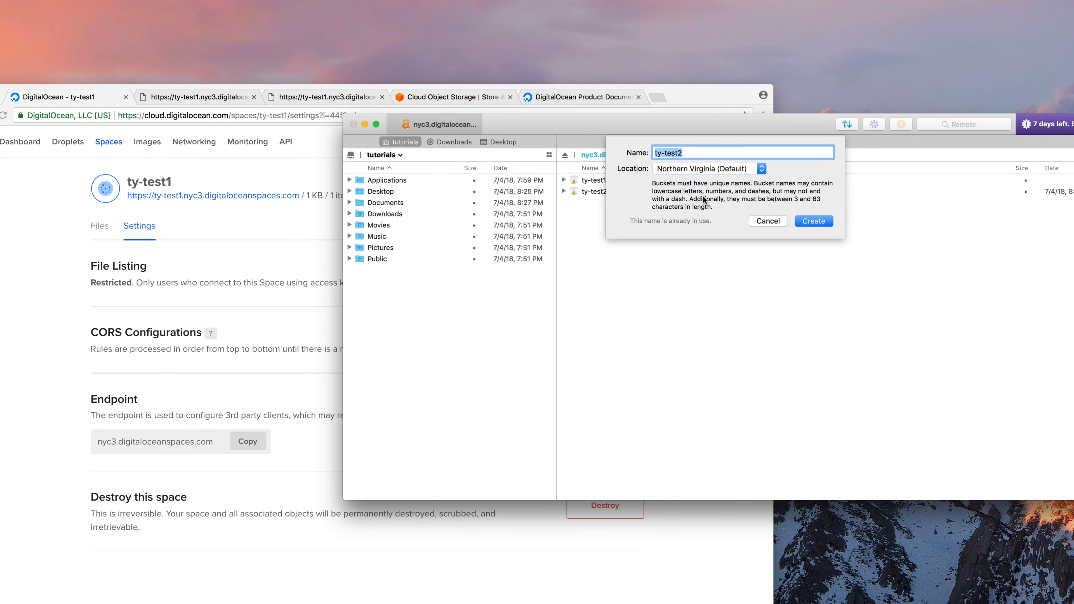
pyautogui.write('test')
pyautogui.click(811, 222)
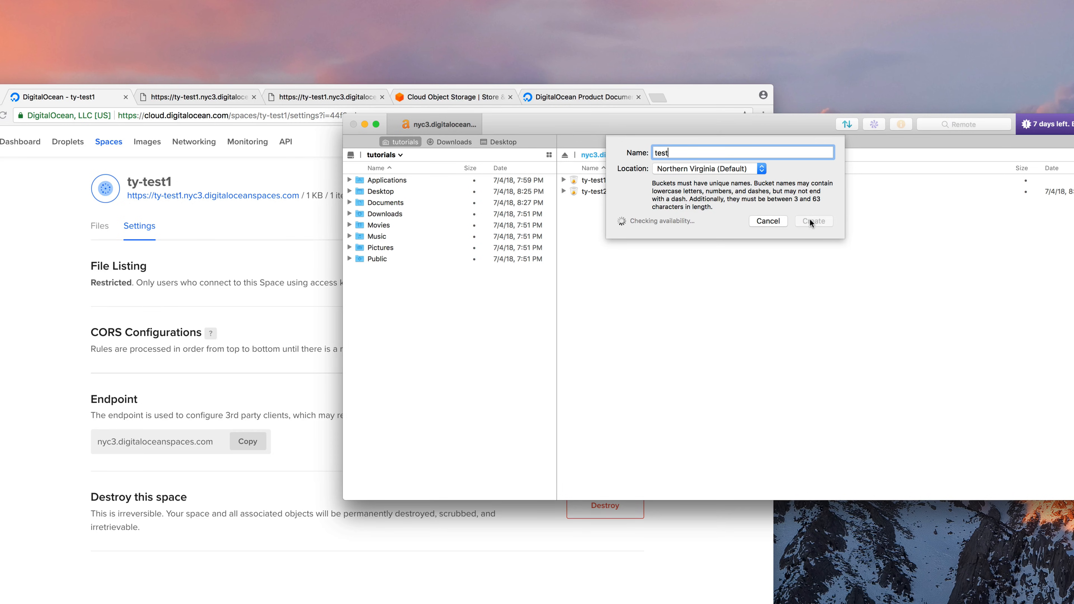
# Delete the test bucket and select ty-test2
pyautogui.click(639, 180)
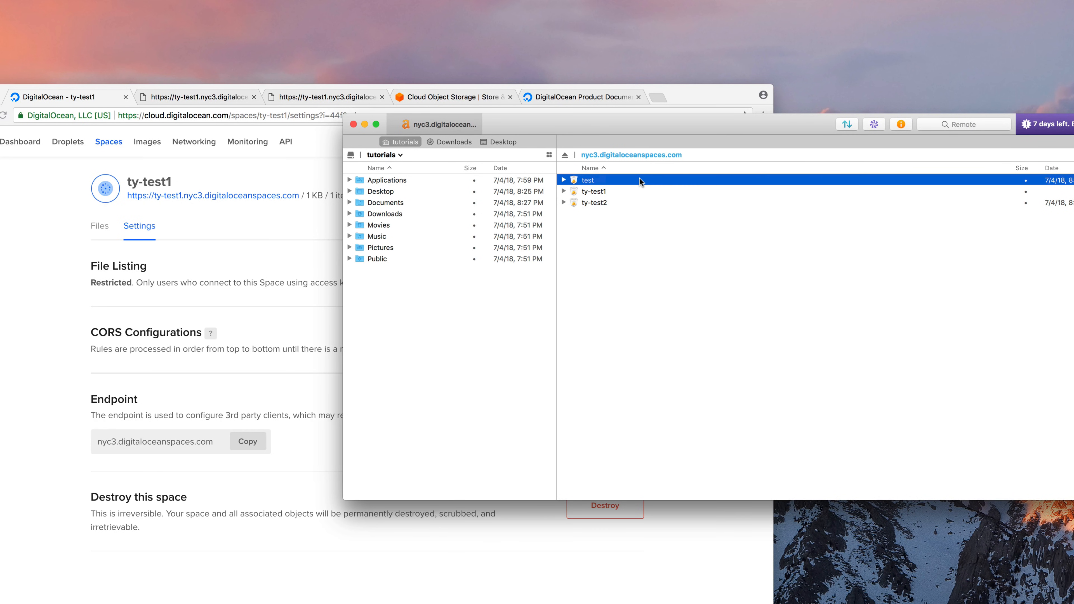
pyautogui.rightClick(640, 181)
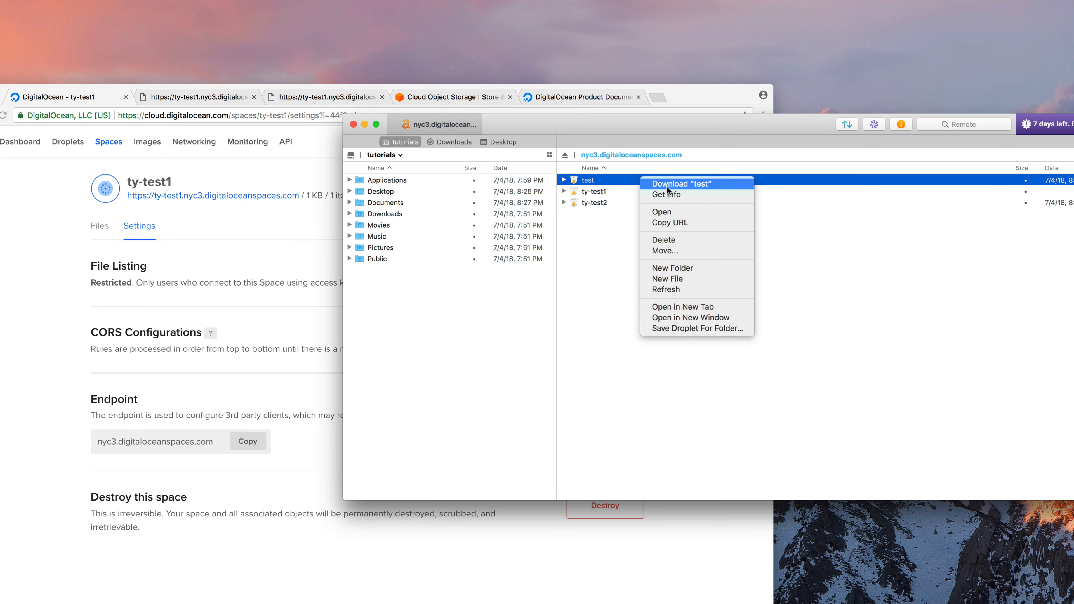
pyautogui.click(664, 240)
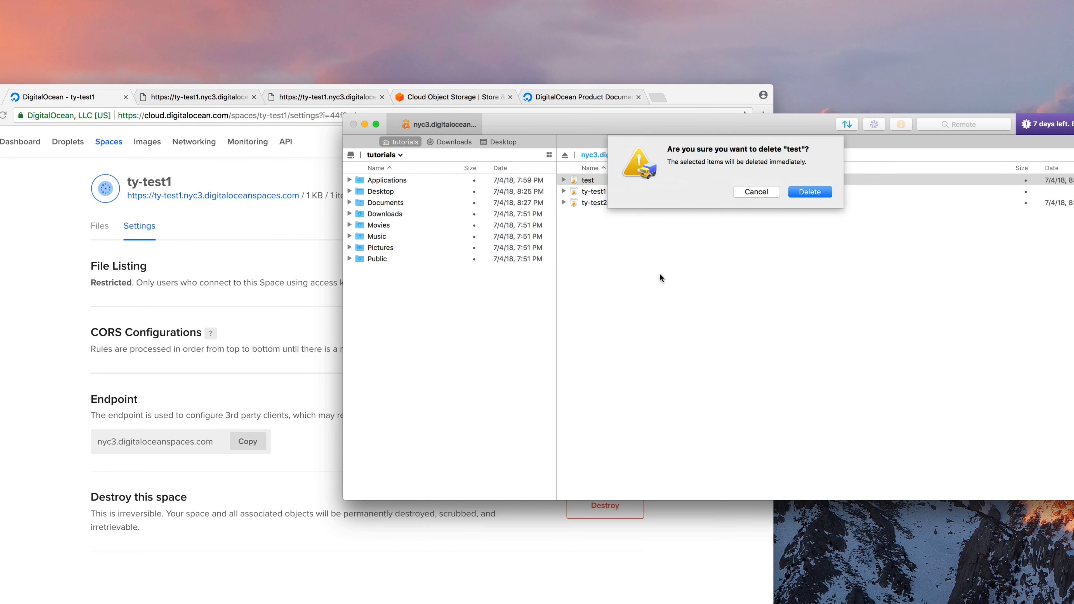
pyautogui.click(806, 188)
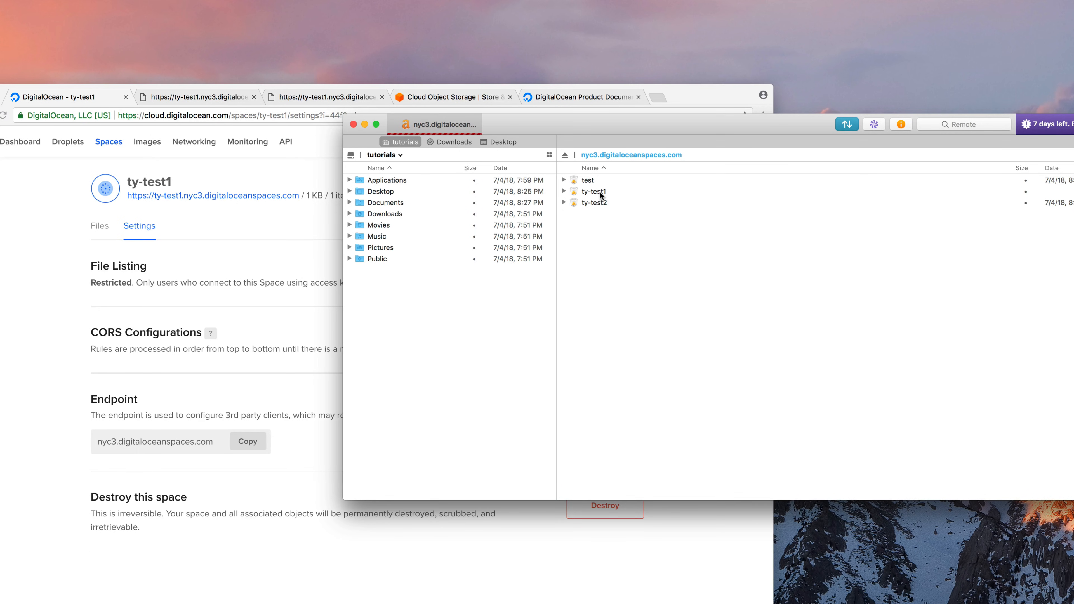
pyautogui.moveTo(751, 115); pyautogui.dragTo(842, 115)
pyautogui.click(696, 194)
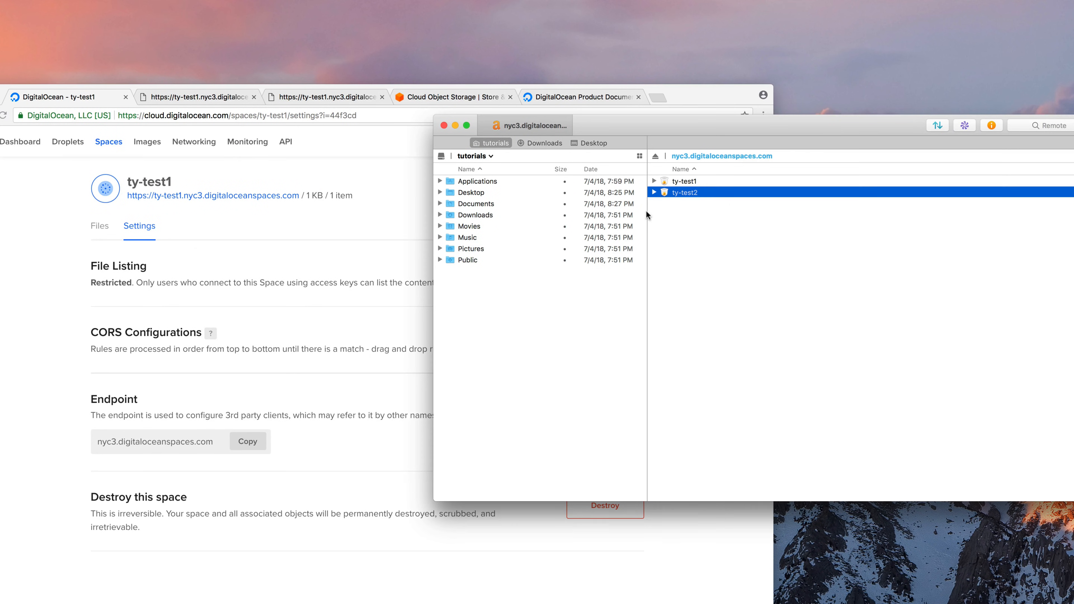
# Copy ty-test2's URL and load it in a new browser tab, getting AccessDenied
pyautogui.moveTo(776, 117); pyautogui.dragTo(729, 115)
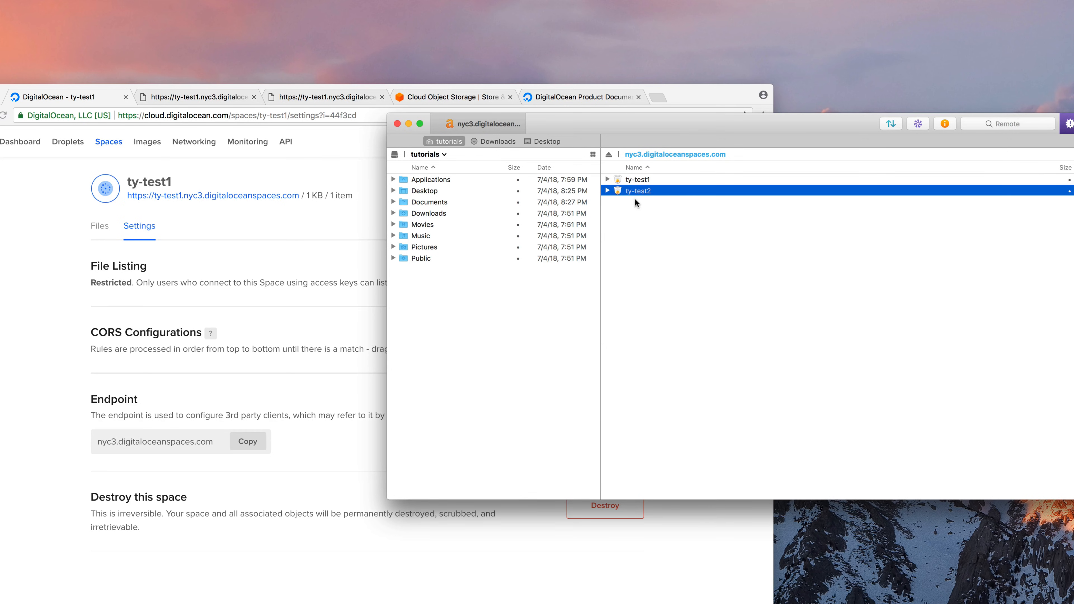
pyautogui.rightClick(626, 192)
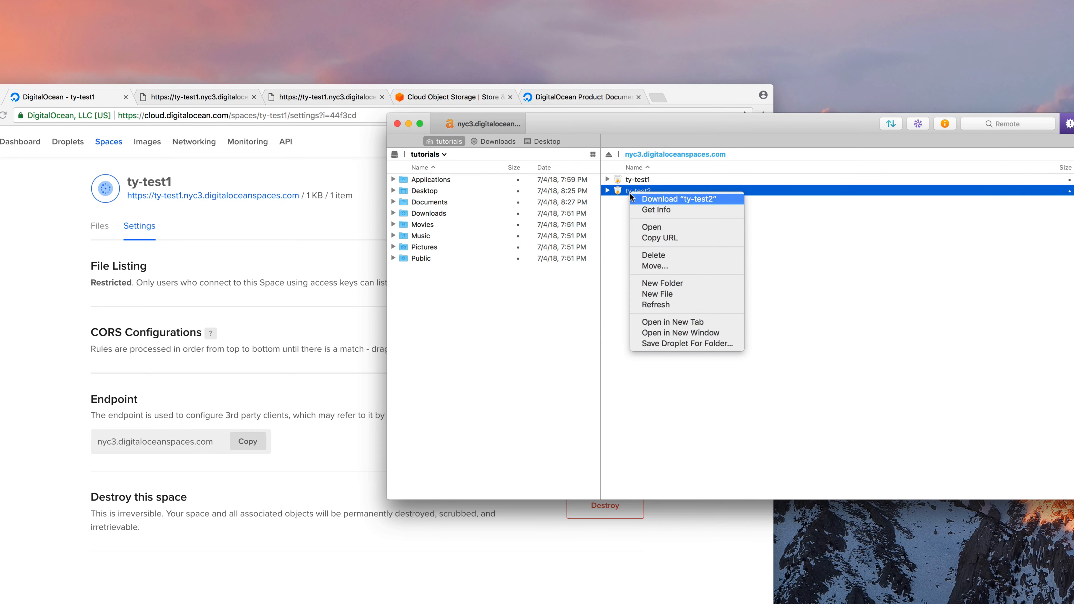
pyautogui.click(649, 238)
pyautogui.click(248, 231)
pyautogui.press('super+t')
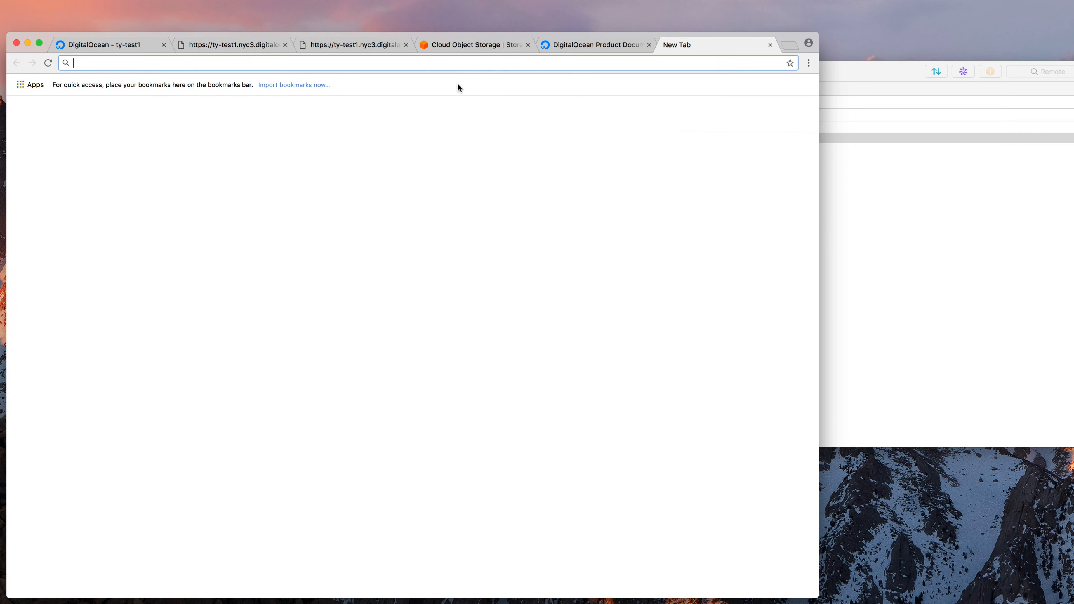
pyautogui.press('super+v')
pyautogui.press('Return')
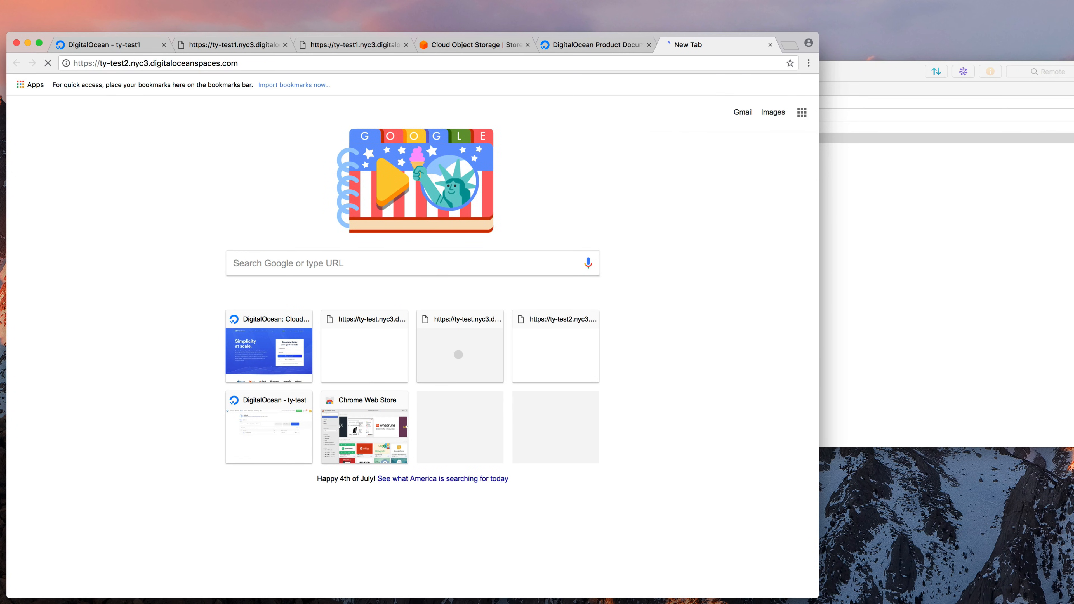
pyautogui.moveTo(677, 44); pyautogui.dragTo(457, 56)
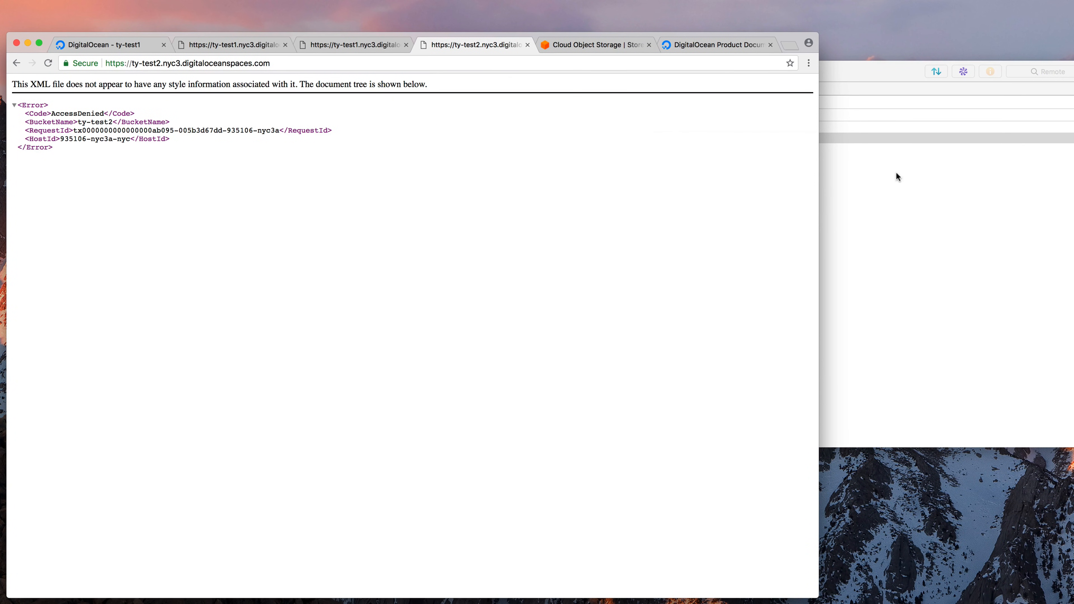
# Show the Get Info details for the ty-test2 bucket
pyautogui.click(869, 139)
pyautogui.rightClick(732, 136)
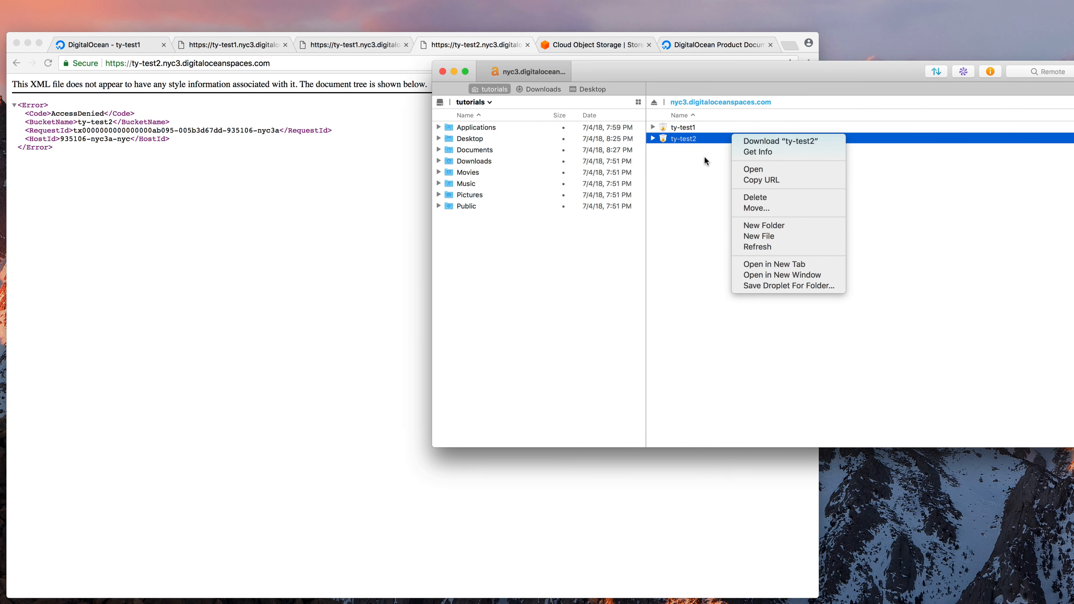
pyautogui.click(769, 152)
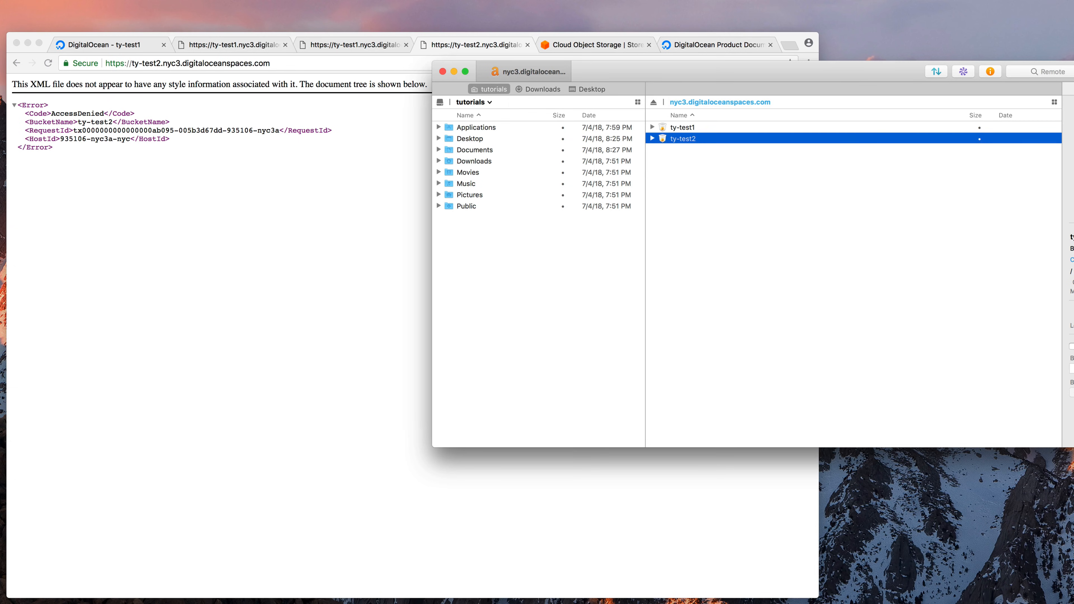
pyautogui.rightClick(994, 142)
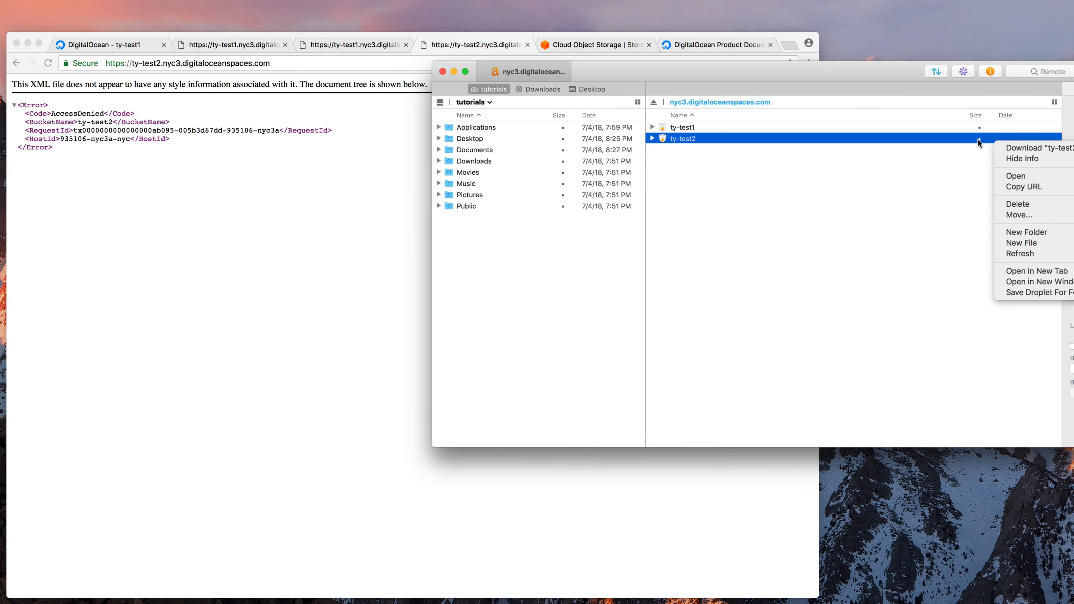
pyautogui.click(952, 162)
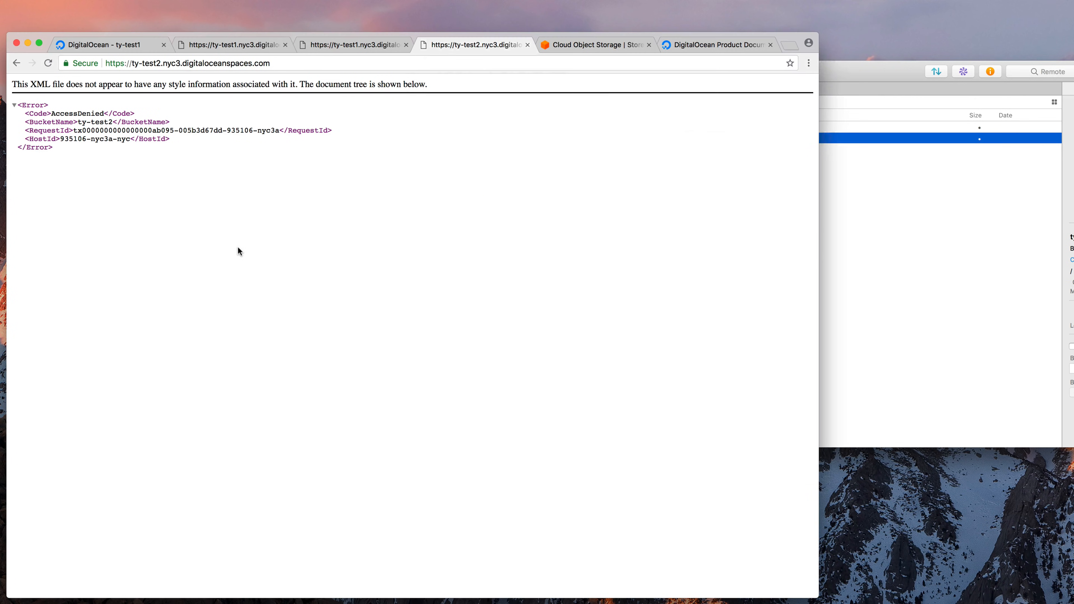
# Enable File Listing in ty-test2's Settings and save
pyautogui.click(248, 252)
pyautogui.click(106, 44)
pyautogui.click(152, 90)
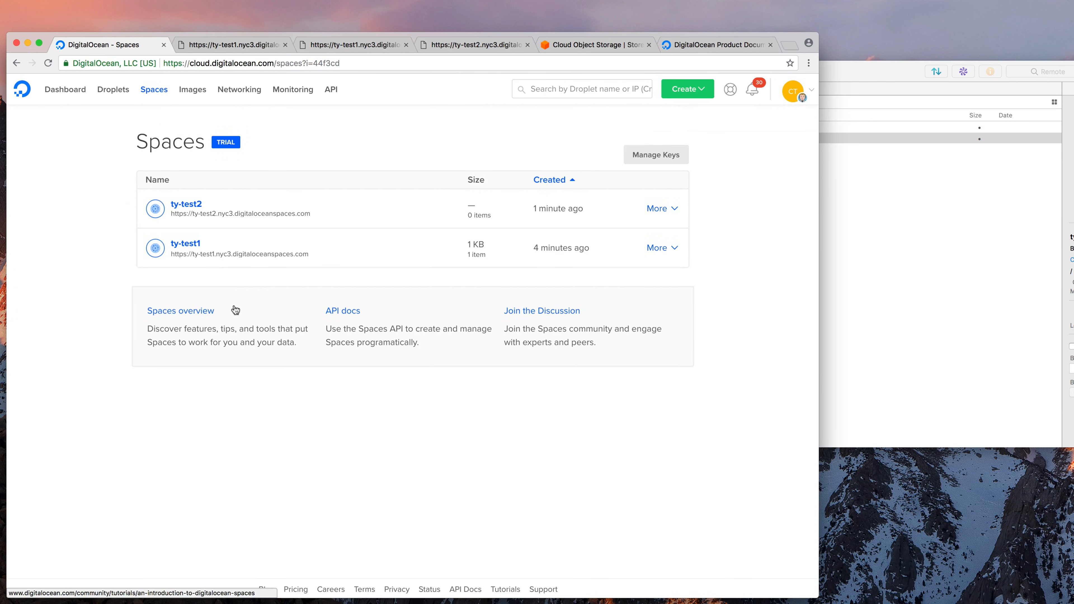
pyautogui.click(654, 215)
pyautogui.click(643, 253)
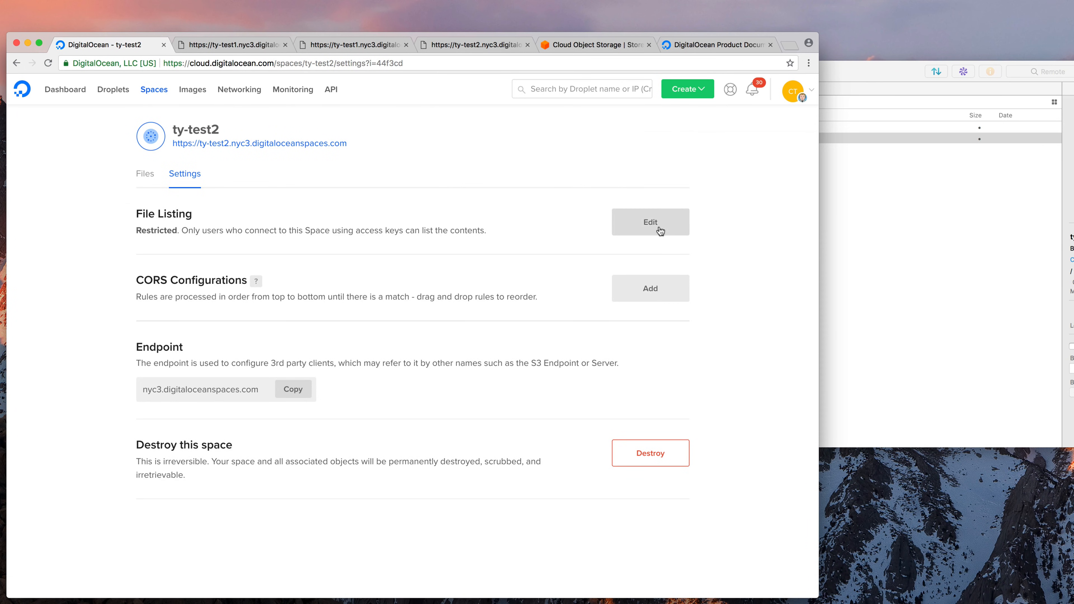
pyautogui.click(658, 225)
pyautogui.click(459, 250)
pyautogui.click(161, 347)
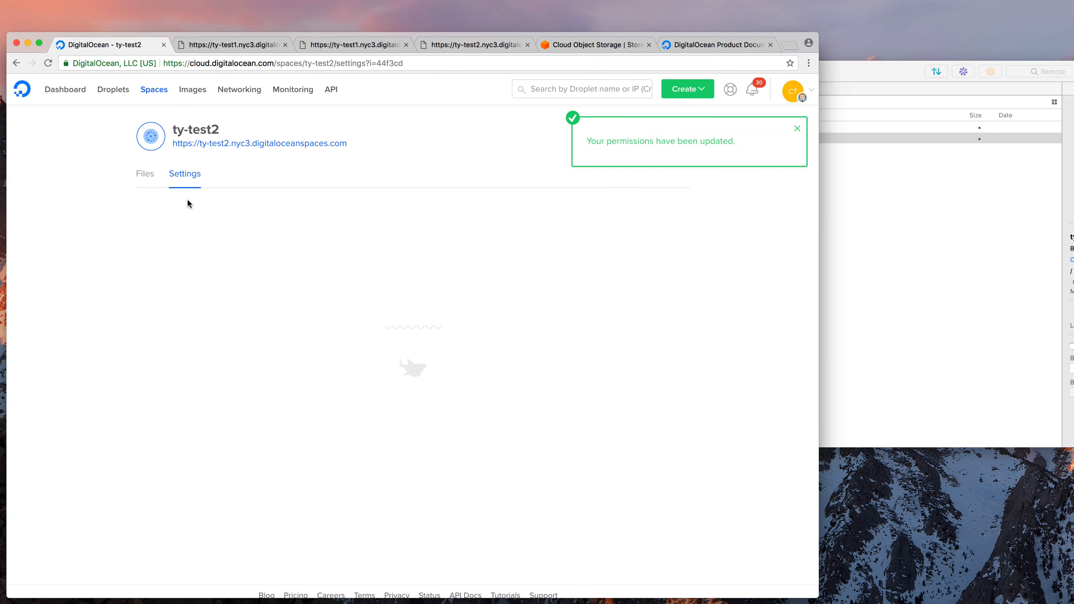
pyautogui.click(136, 175)
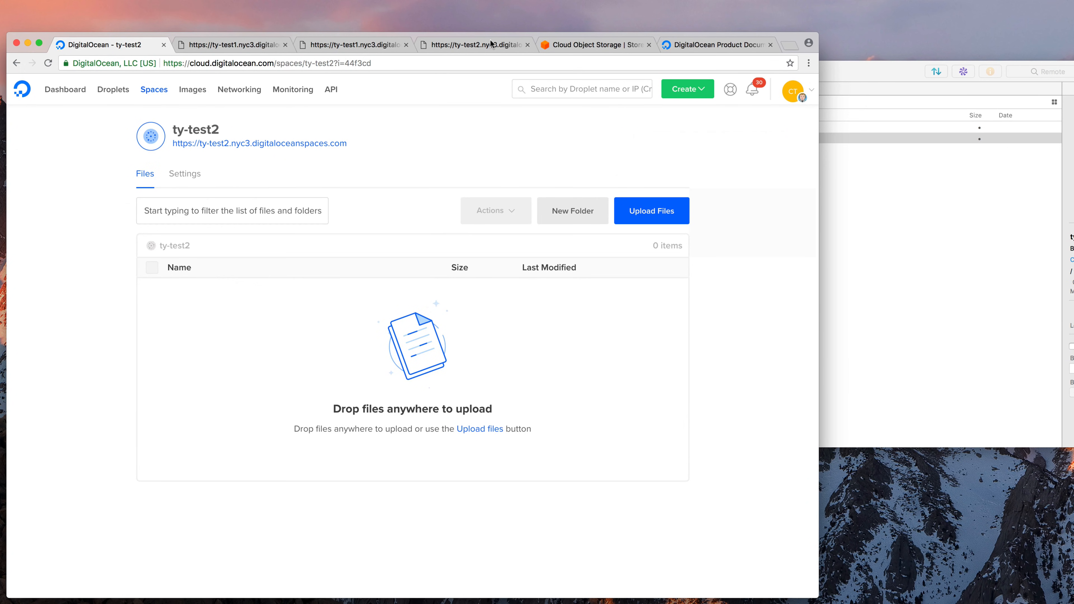
# Reload the ty-test2 URL tab, which now shows an empty ListBucketResult
pyautogui.click(492, 44)
pyautogui.moveTo(135, 114); pyautogui.dragTo(173, 156)
pyautogui.click(127, 147)
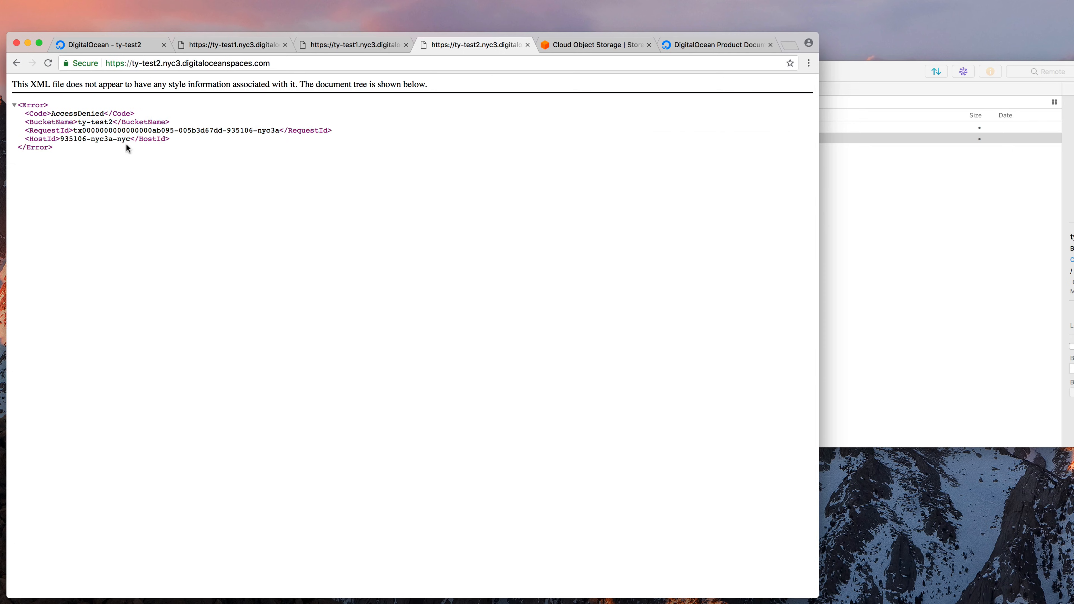
pyautogui.moveTo(2, 120); pyautogui.dragTo(4, 112)
pyautogui.press('super+r')
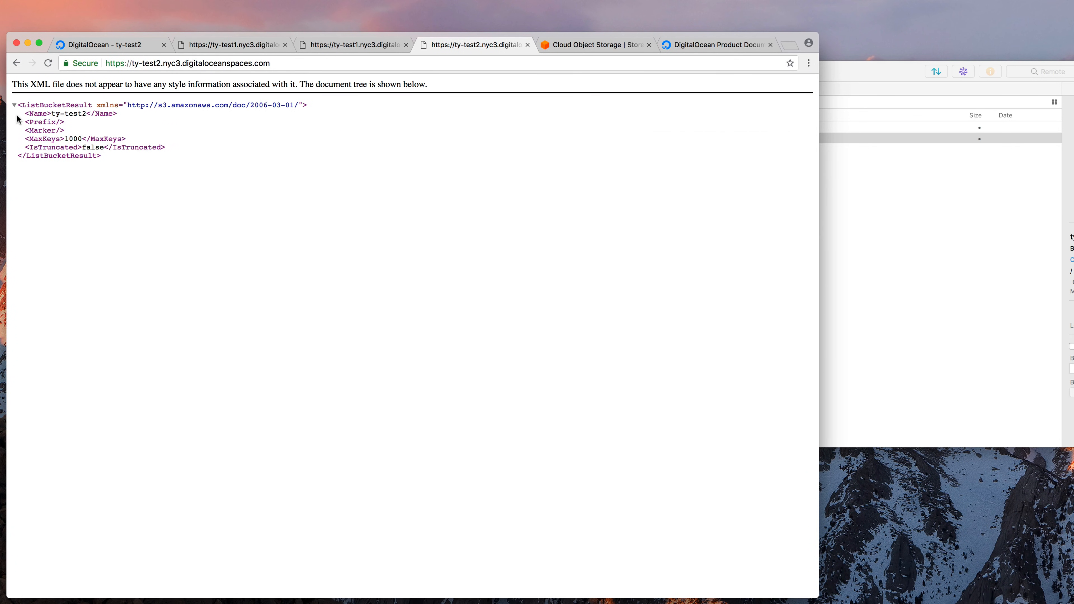
pyautogui.moveTo(31, 112); pyautogui.dragTo(124, 117)
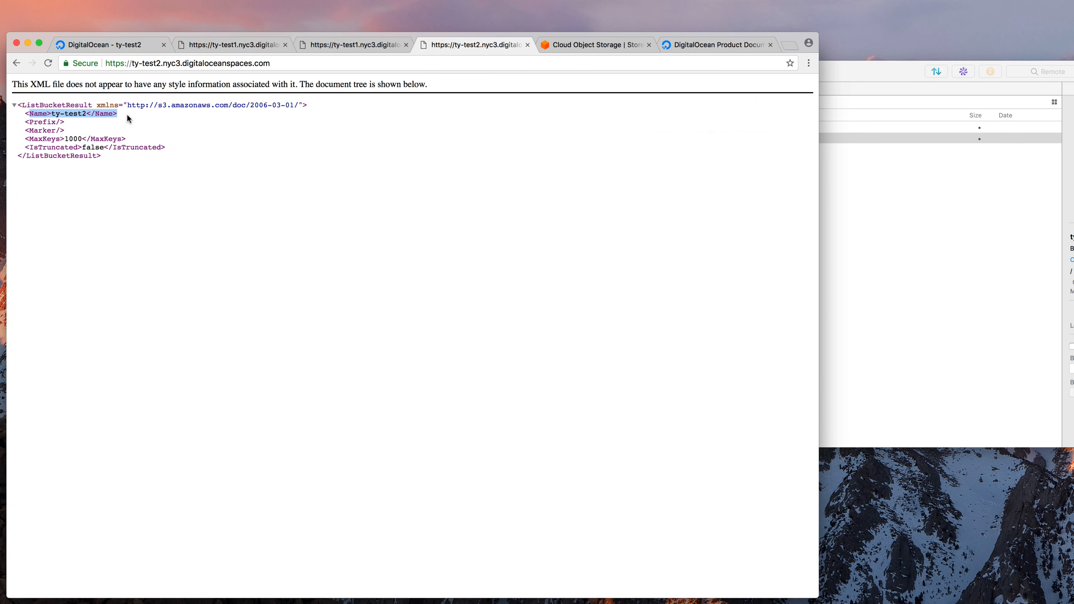
pyautogui.moveTo(29, 120); pyautogui.dragTo(123, 139)
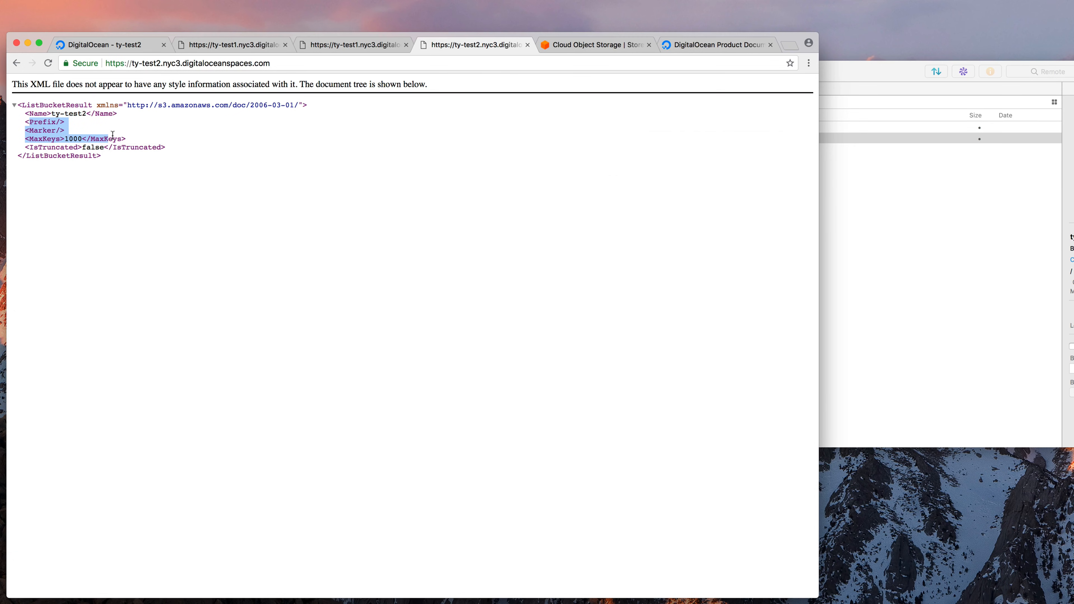
pyautogui.click(81, 155)
# Compare with the still-denied ty-test1 tab, then move Transmit aside to reveal readme.md
pyautogui.click(827, 230)
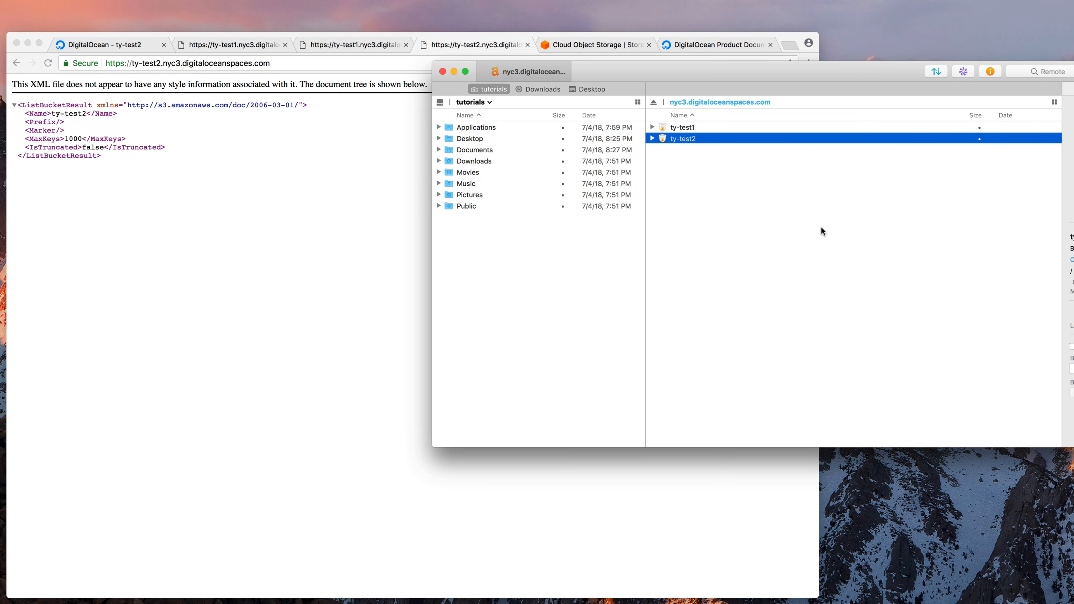
pyautogui.click(263, 131)
pyautogui.click(229, 45)
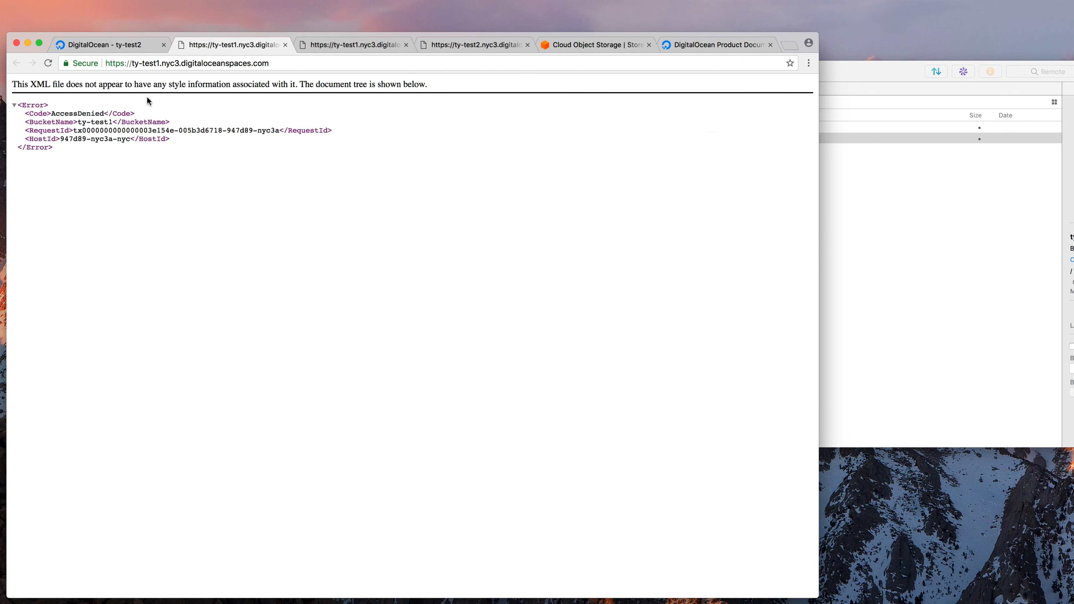
pyautogui.click(508, 50)
pyautogui.click(936, 223)
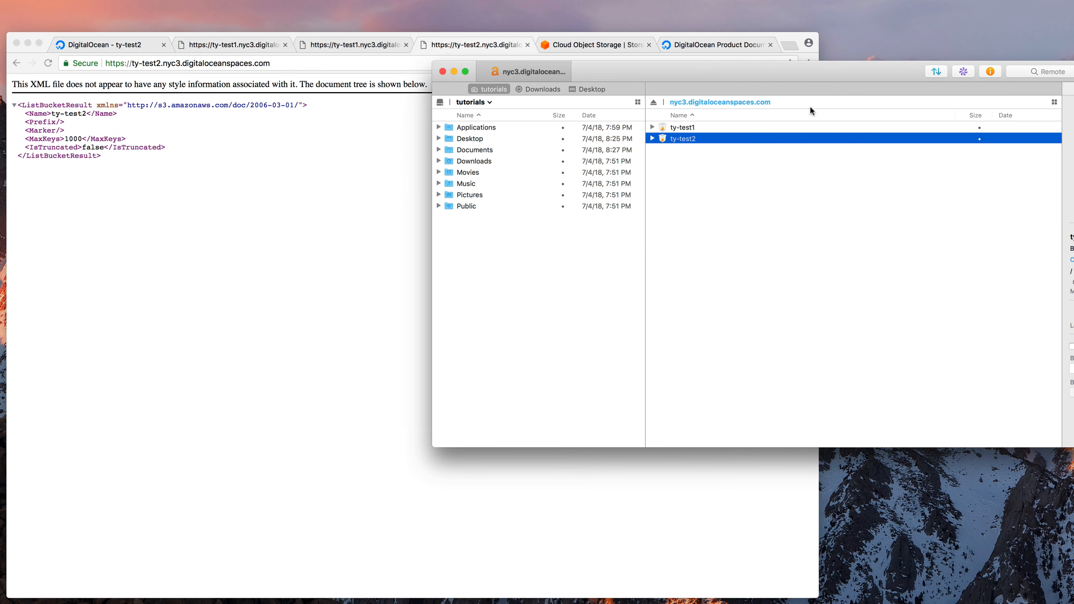
pyautogui.moveTo(806, 71); pyautogui.dragTo(414, 114)
# Upload readme.md from the desktop into the ty-test2 bucket in Transmit and open the bucket
pyautogui.click(1036, 190)
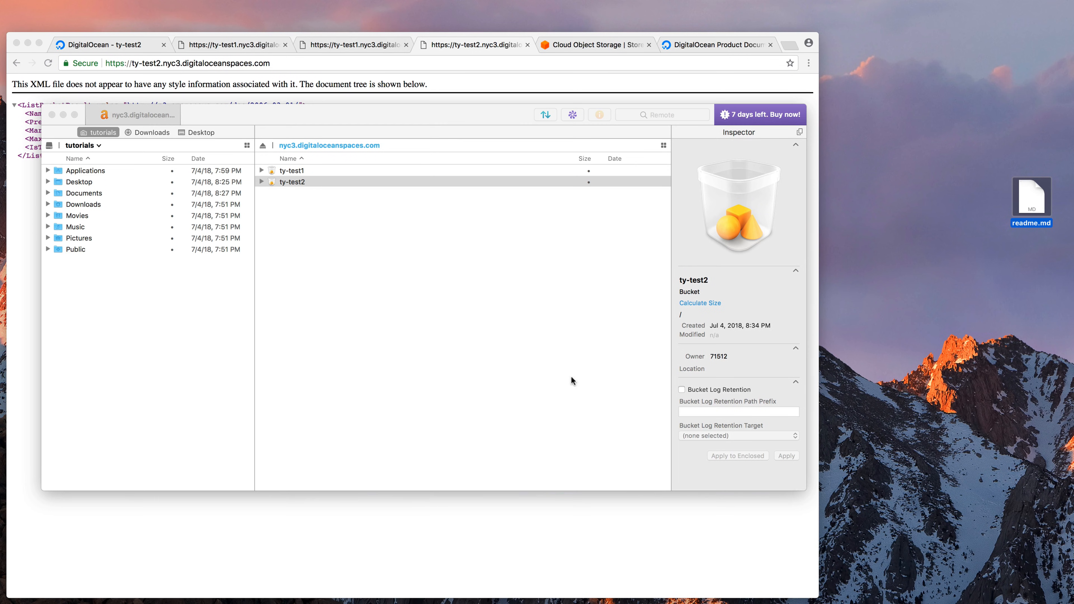
pyautogui.click(263, 181)
pyautogui.click(261, 182)
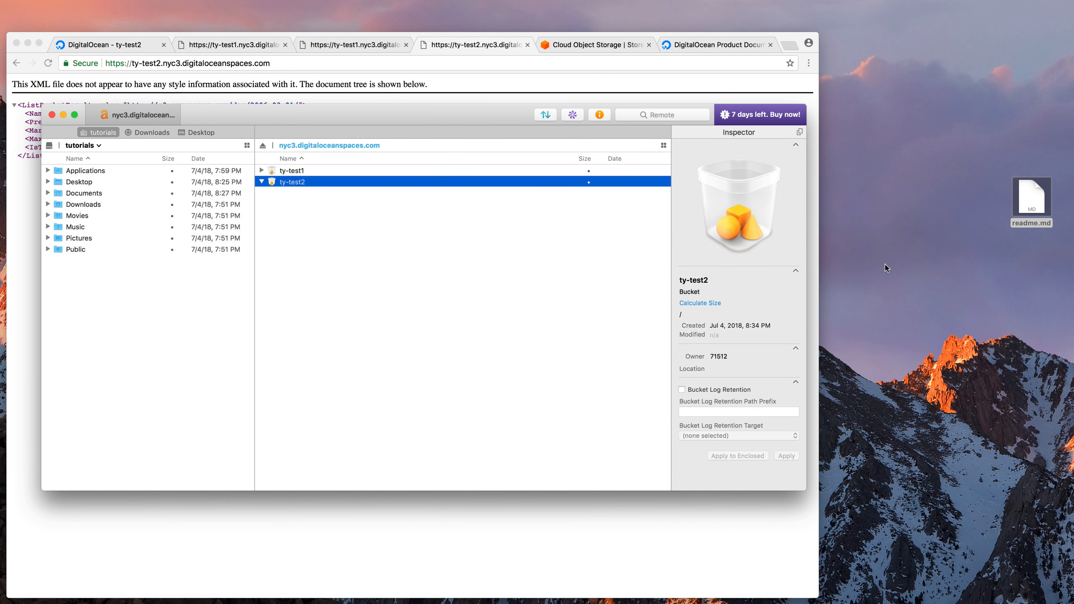
pyautogui.moveTo(1032, 196); pyautogui.dragTo(549, 180)
pyautogui.doubleClick(386, 182)
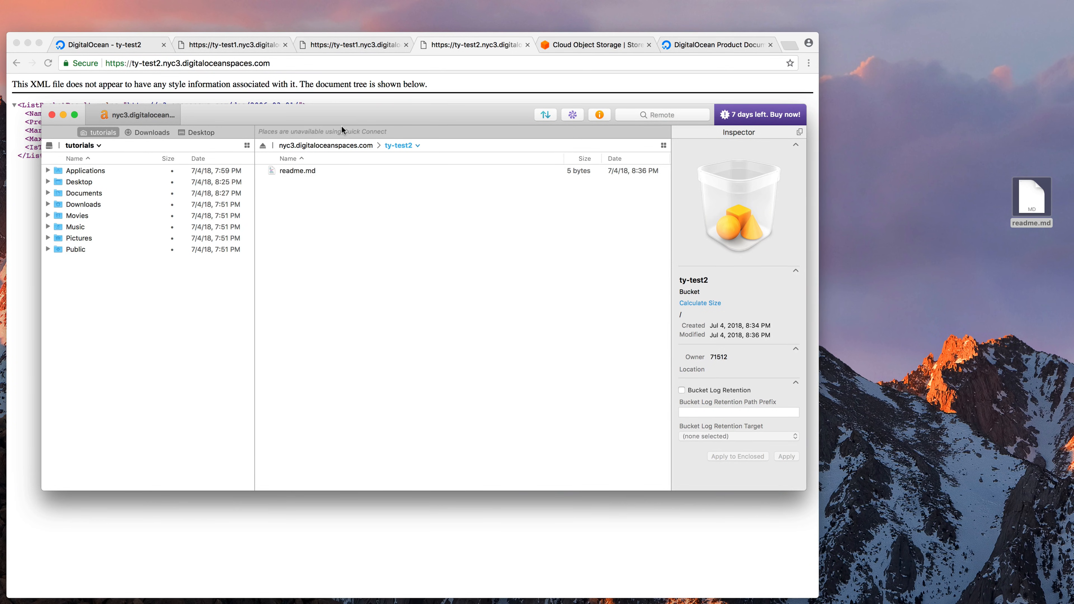
# Reload the ty-test2 bucket listing in the browser to show readme.md
pyautogui.moveTo(342, 126); pyautogui.dragTo(525, 190)
pyautogui.click(483, 125)
pyautogui.press('super+r')
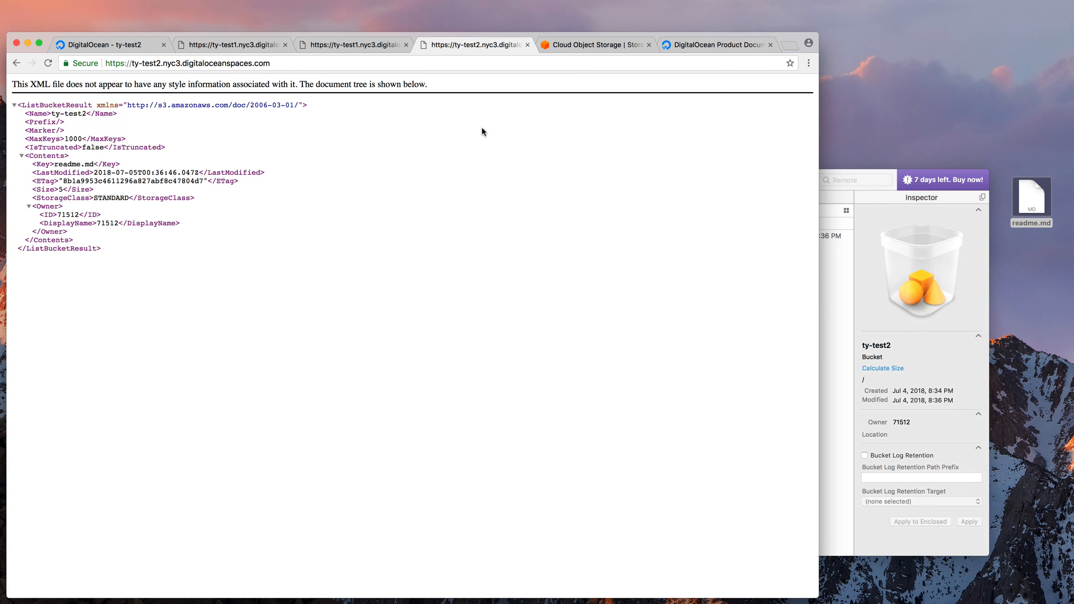
# Append /readme.md to the ty-test2 Spaces address and load it, which returns AccessDenied
pyautogui.moveTo(32, 165); pyautogui.dragTo(146, 174)
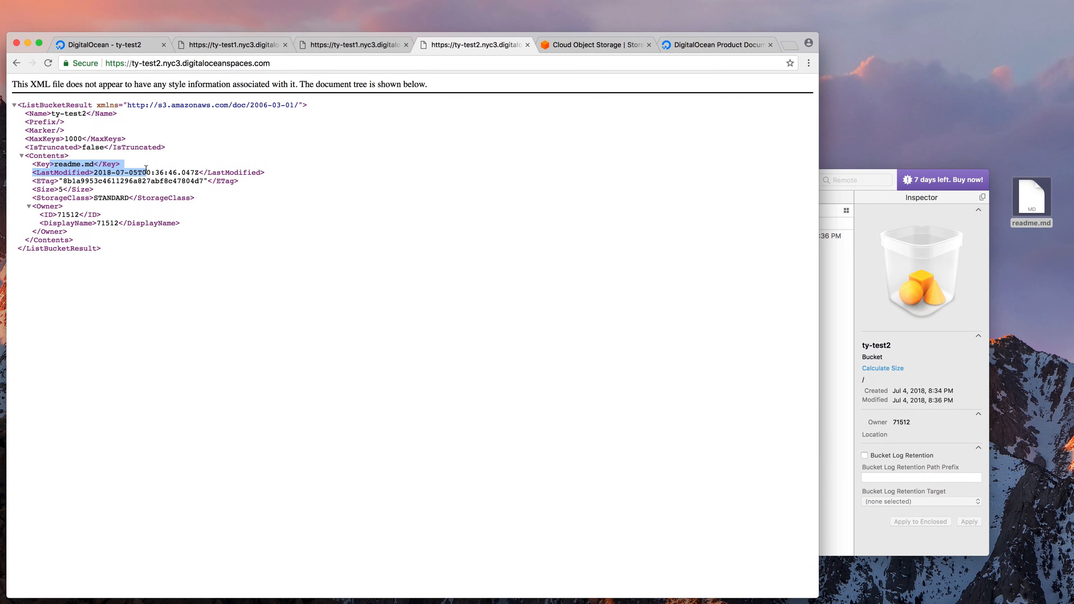
pyautogui.click(184, 187)
pyautogui.click(297, 64)
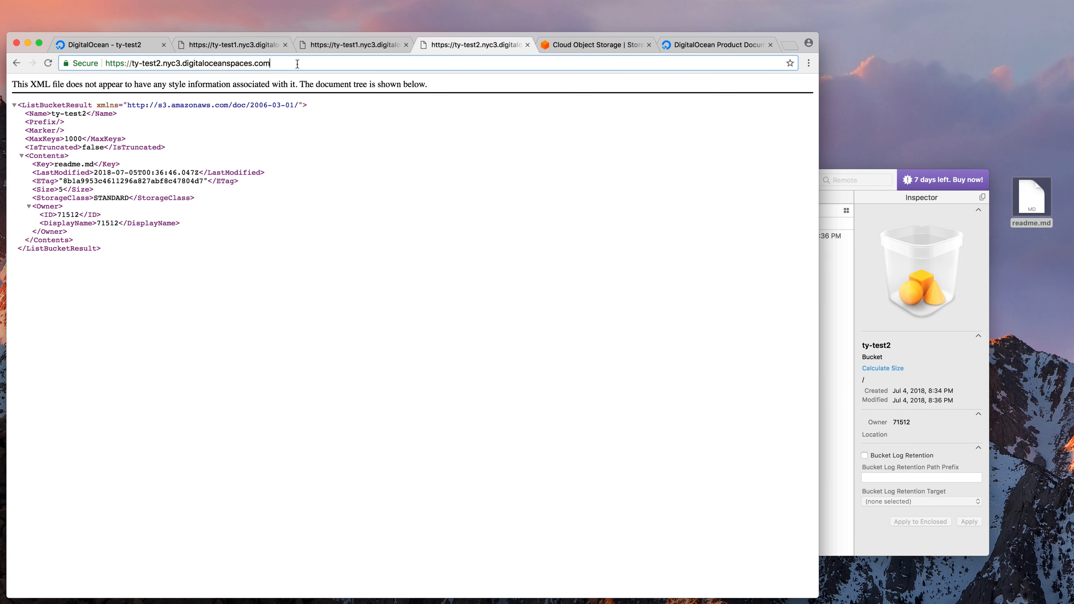
pyautogui.write('/readme.')
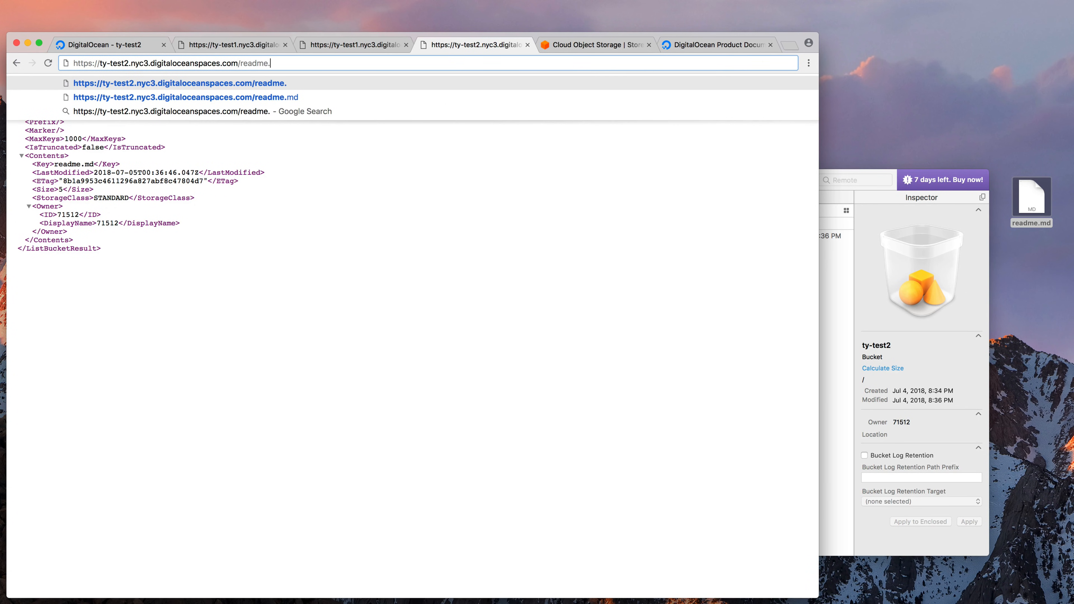
pyautogui.write('md')
pyautogui.press('Return')
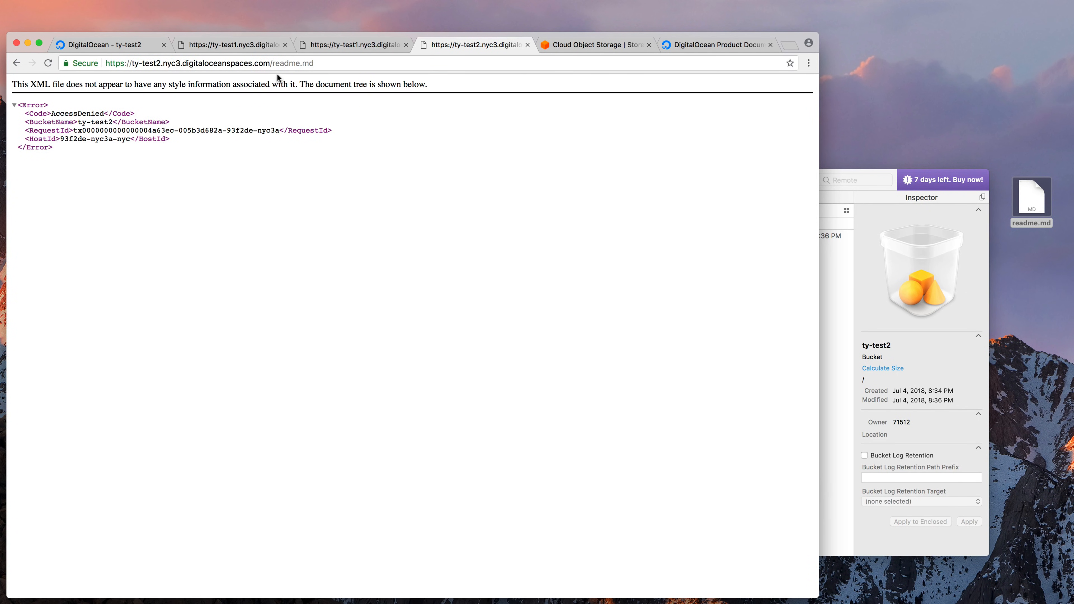
pyautogui.click(874, 270)
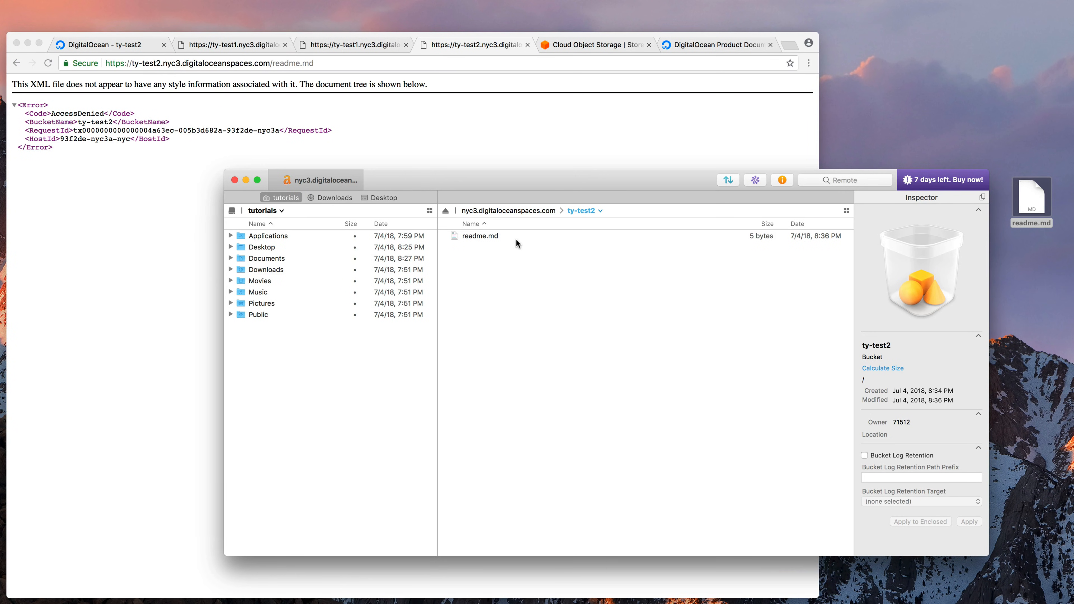
# Set readme.md's Read permission to World in Transmit's Inspector and dismiss the InvalidRequest error
pyautogui.click(480, 237)
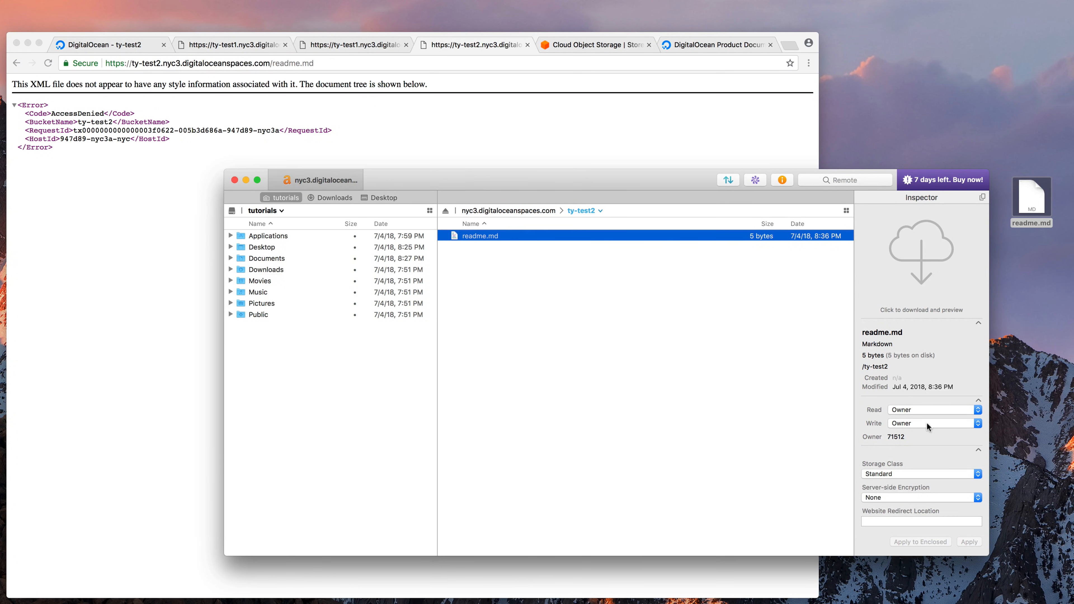
pyautogui.click(899, 411)
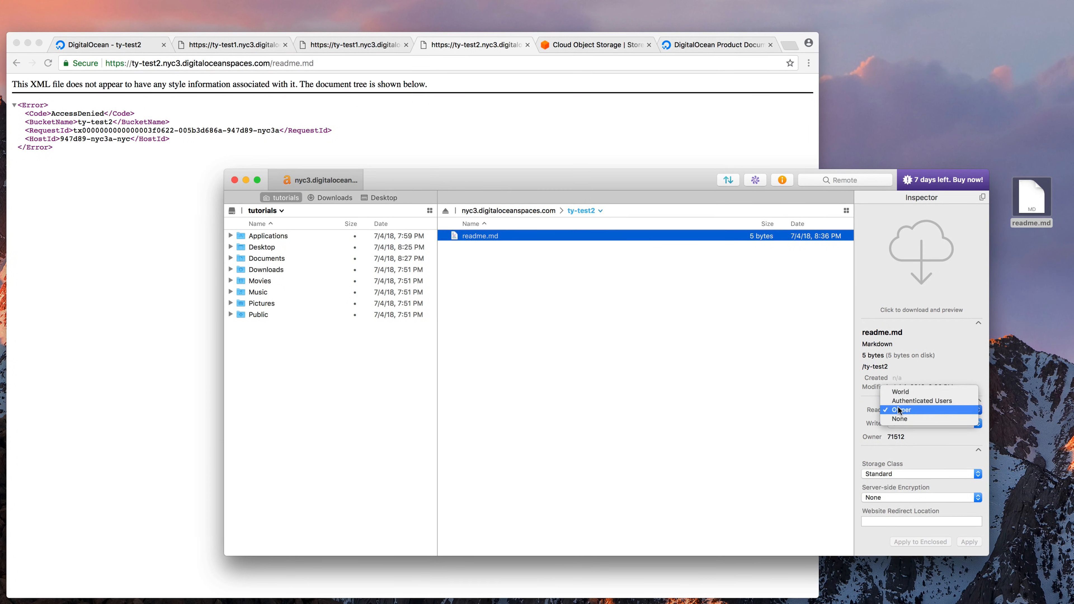
pyautogui.click(900, 391)
pyautogui.click(972, 542)
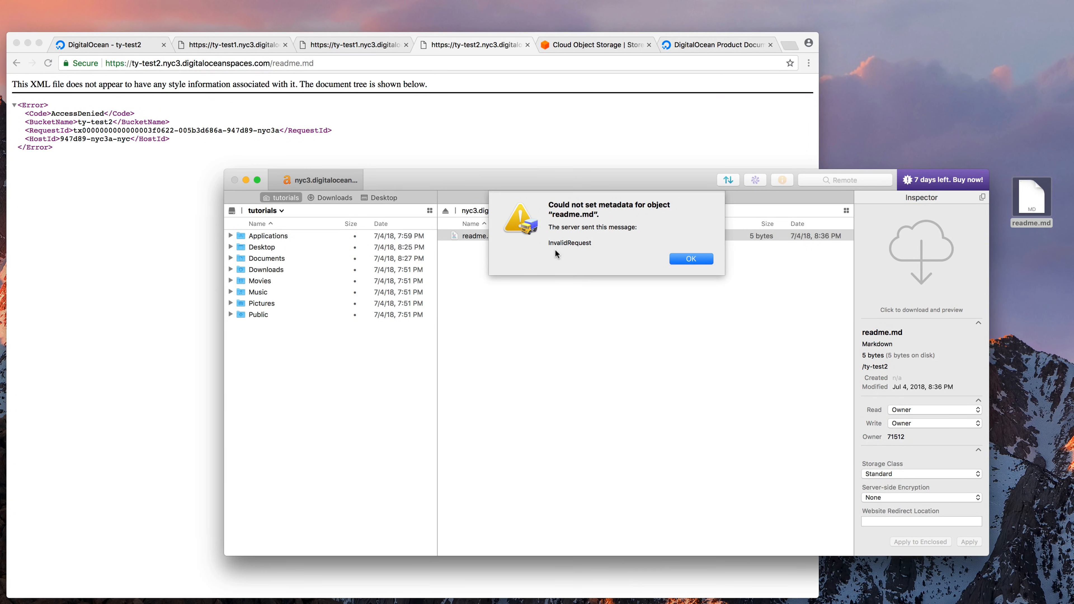
pyautogui.click(689, 259)
pyautogui.click(644, 318)
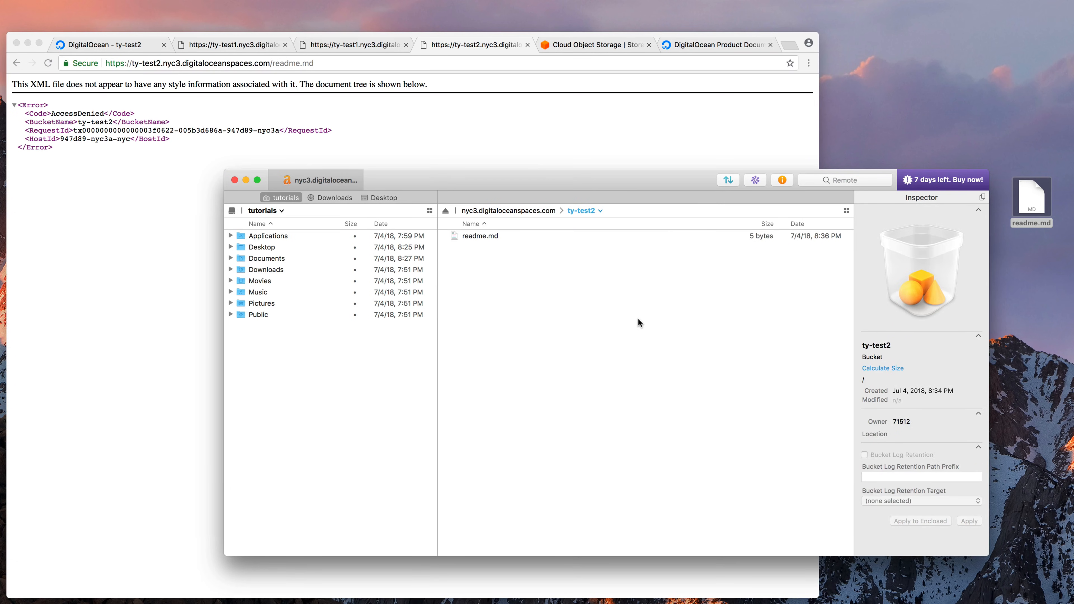
pyautogui.click(128, 45)
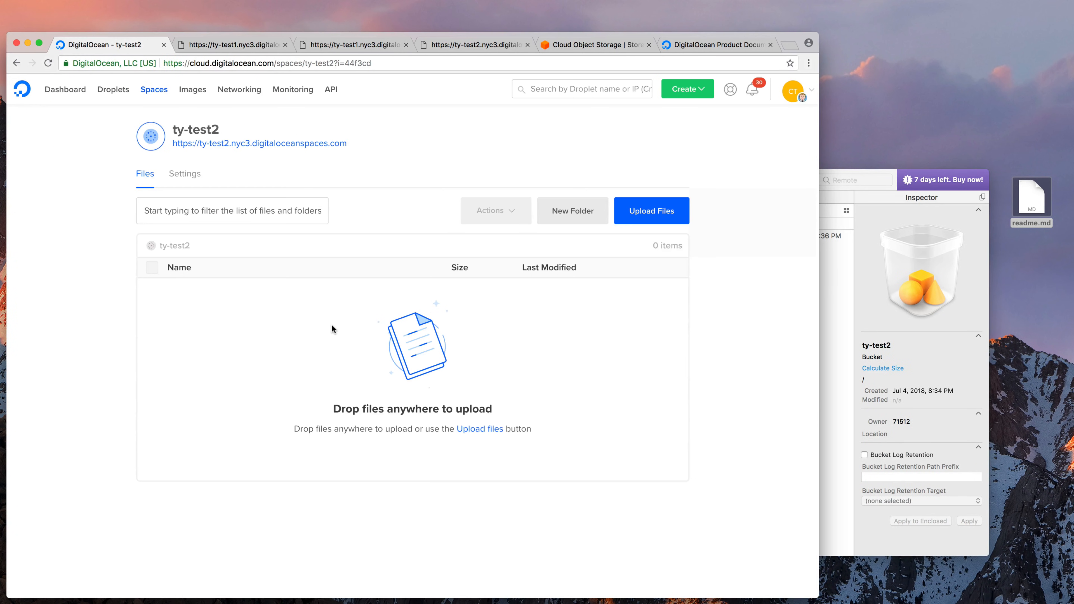
# Set readme.md to Public via Manage Permissions, then reload its URL tab to show 'Hello'
pyautogui.press('super+r')
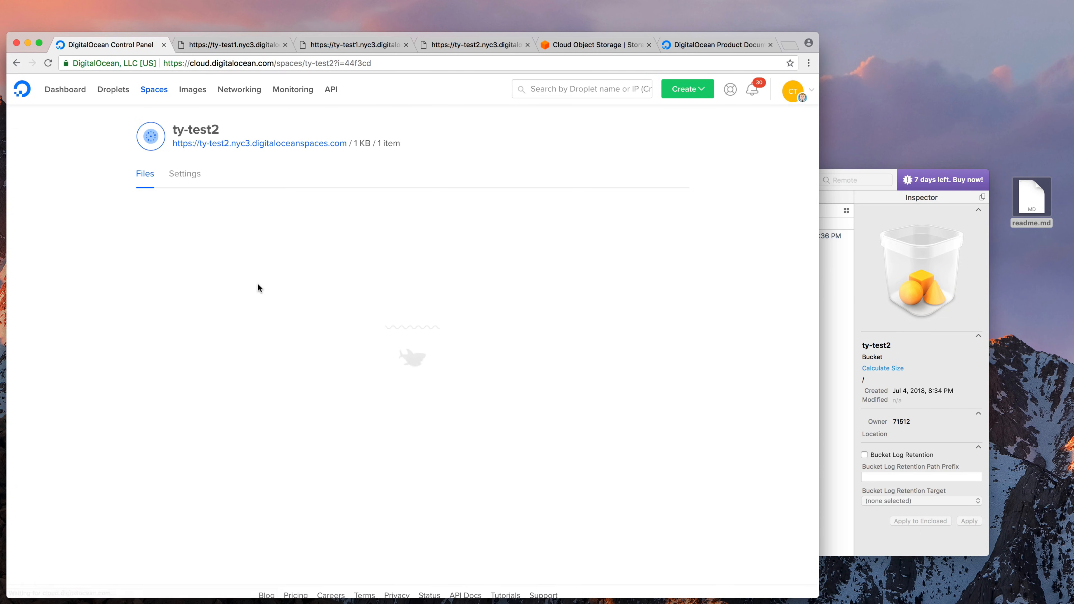
pyautogui.click(191, 293)
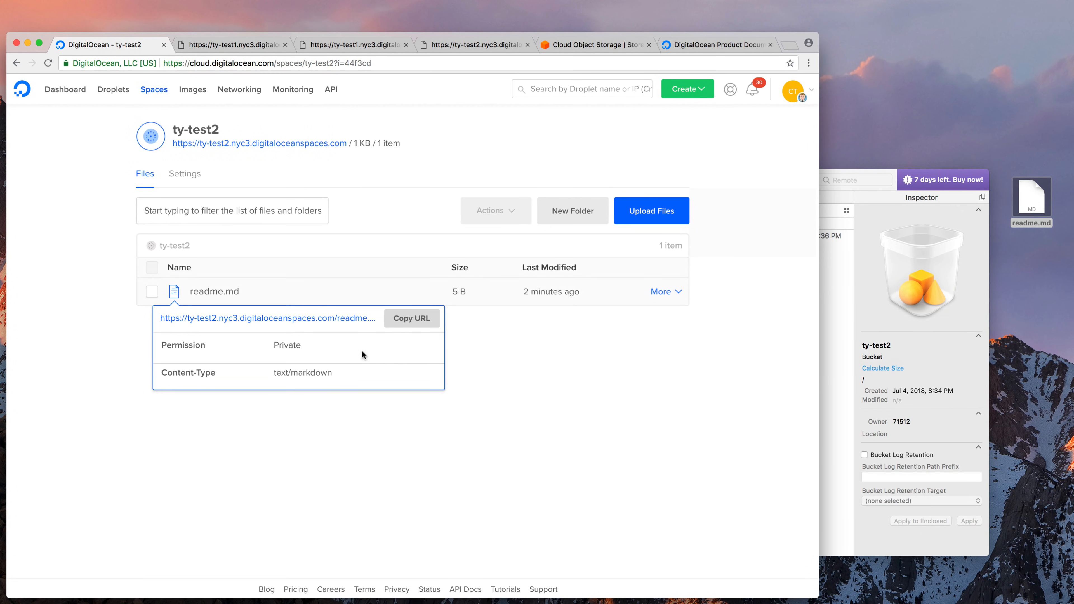
pyautogui.click(666, 292)
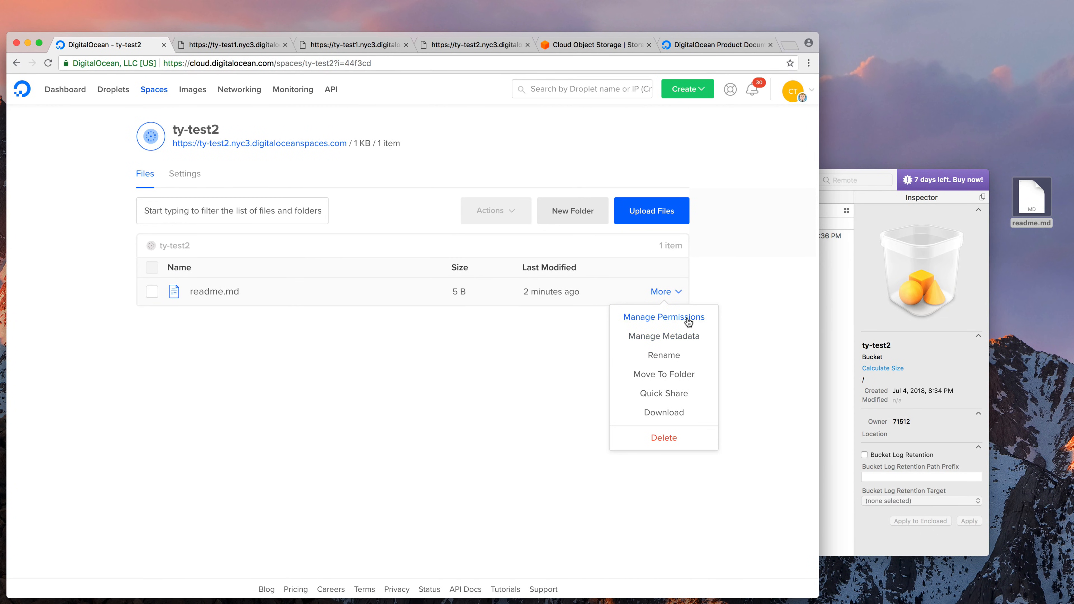
pyautogui.click(688, 322)
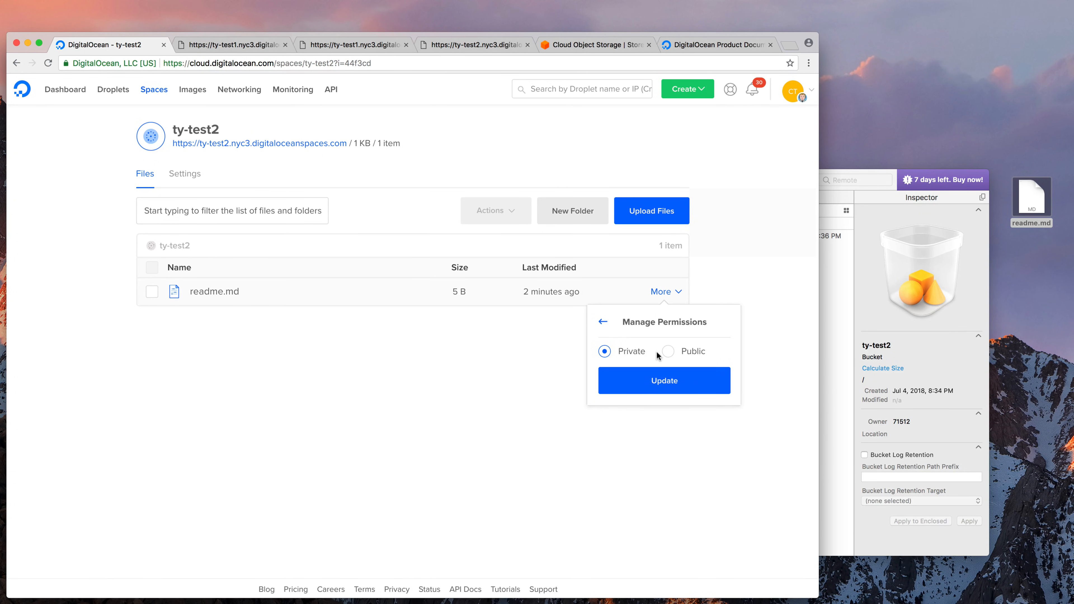
pyautogui.click(668, 351)
pyautogui.click(665, 381)
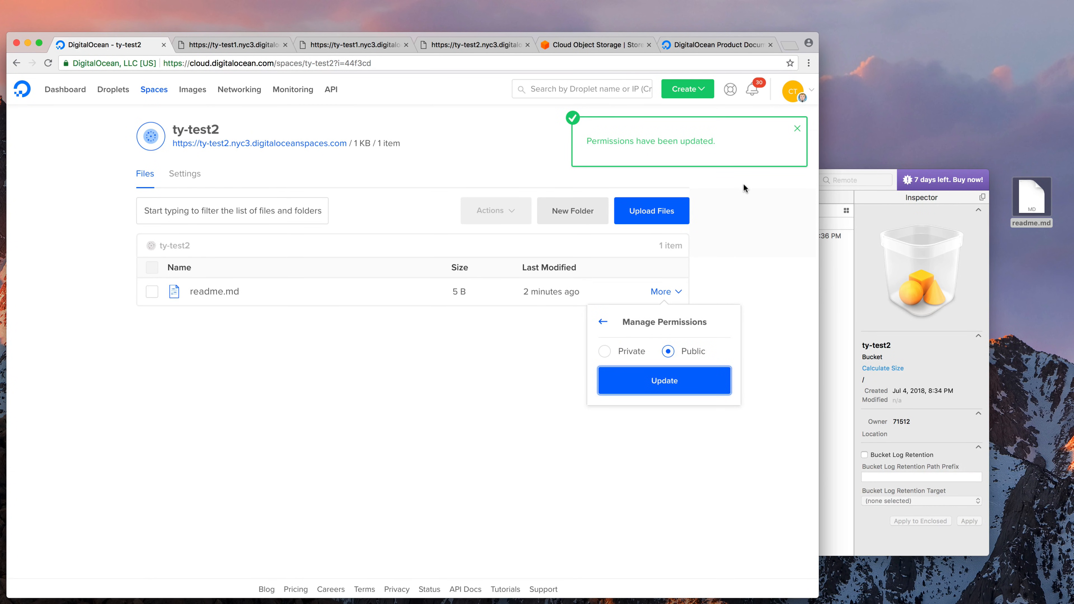
pyautogui.click(783, 124)
pyautogui.click(797, 134)
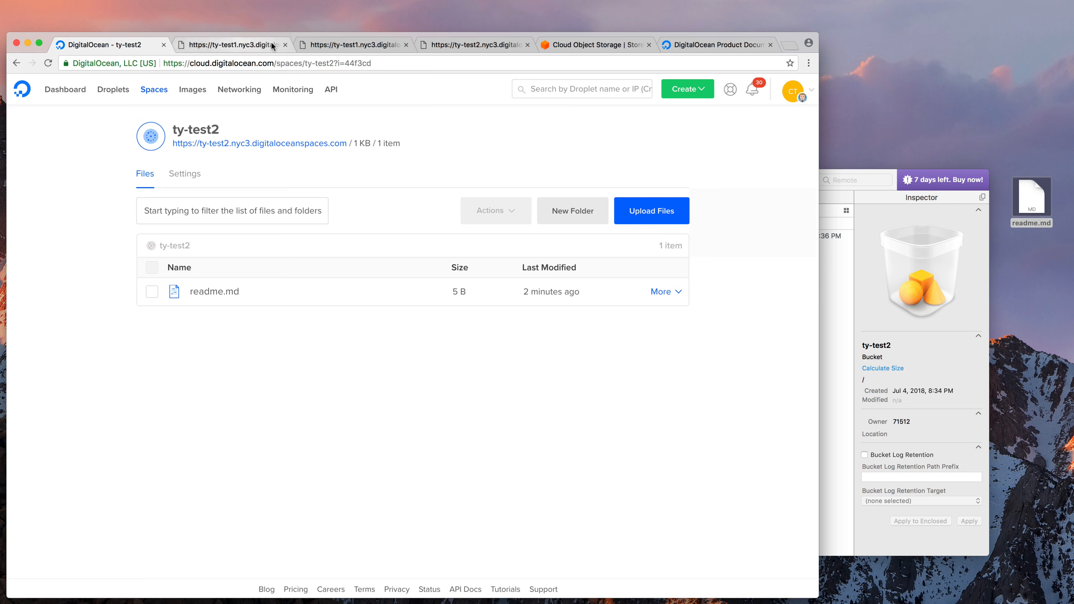
pyautogui.click(501, 46)
pyautogui.press('super+r')
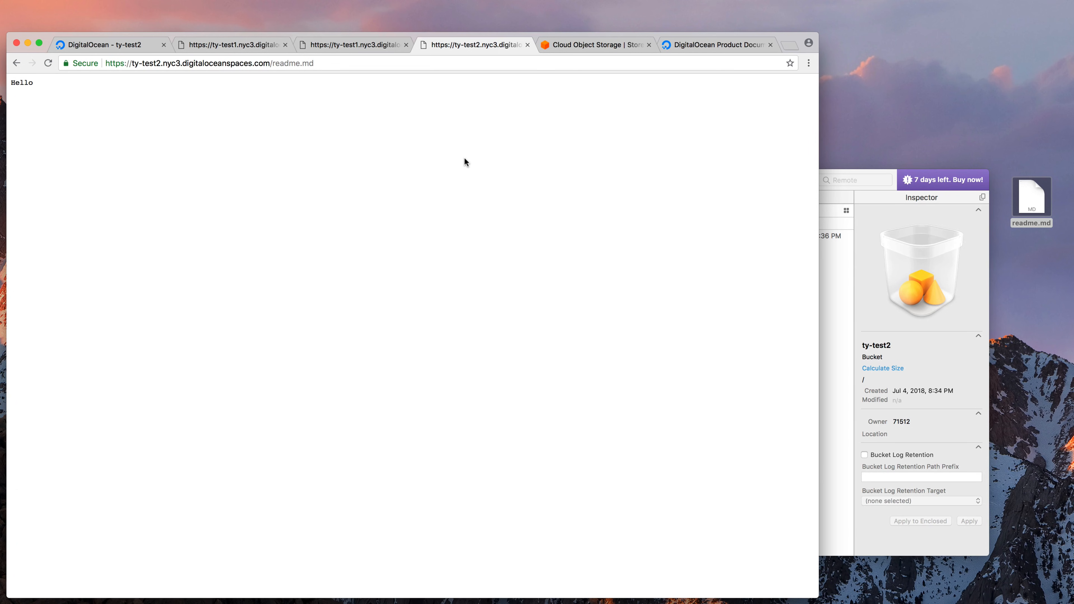
# Open the Transmit 5 for macOS guide via Docs Home > Spaces > Resources and find the Inspector passage
pyautogui.click(702, 42)
pyautogui.scroll(15, 312, 203)
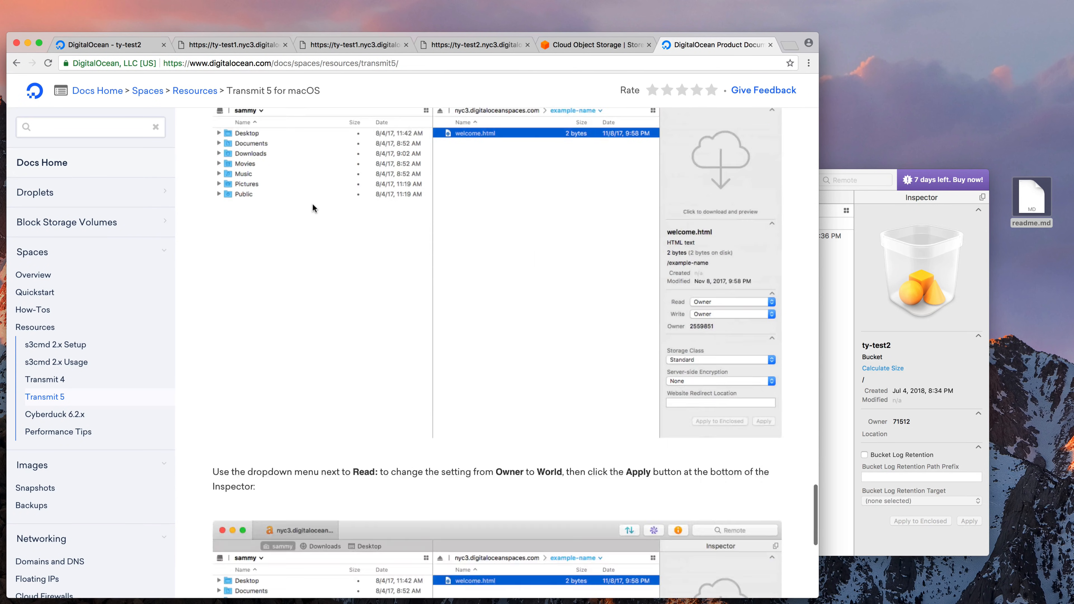
pyautogui.click(107, 91)
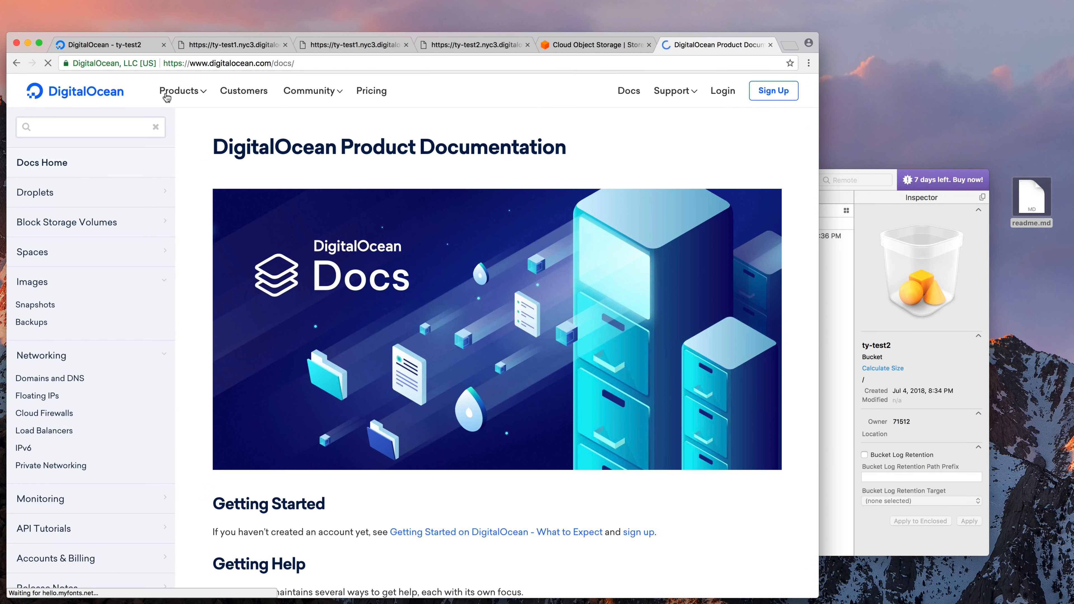
pyautogui.click(36, 254)
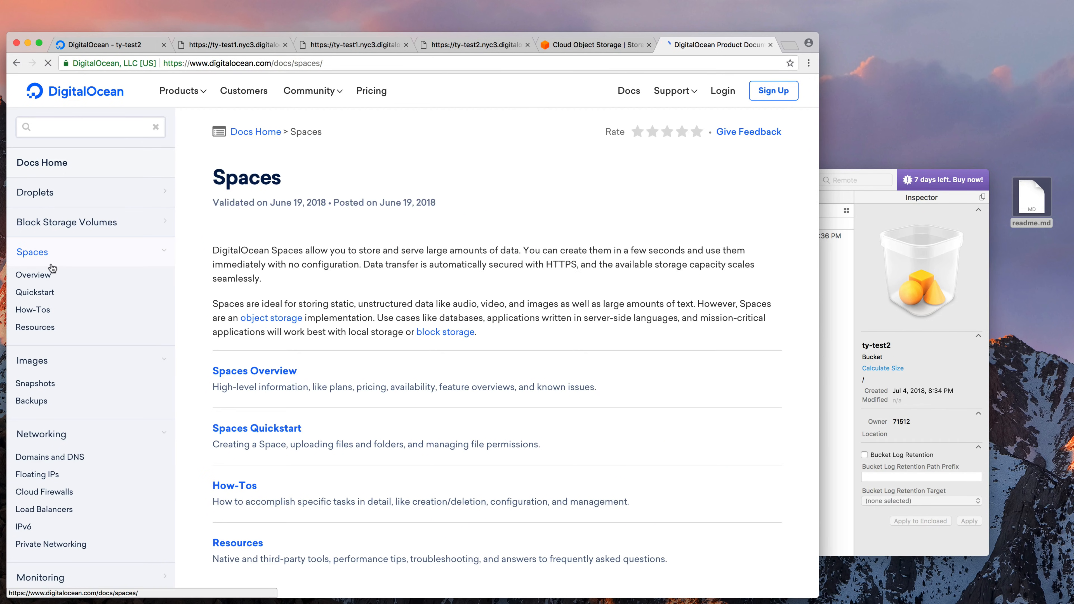
pyautogui.scroll(-5, 413, 343)
pyautogui.scroll(5, 412, 344)
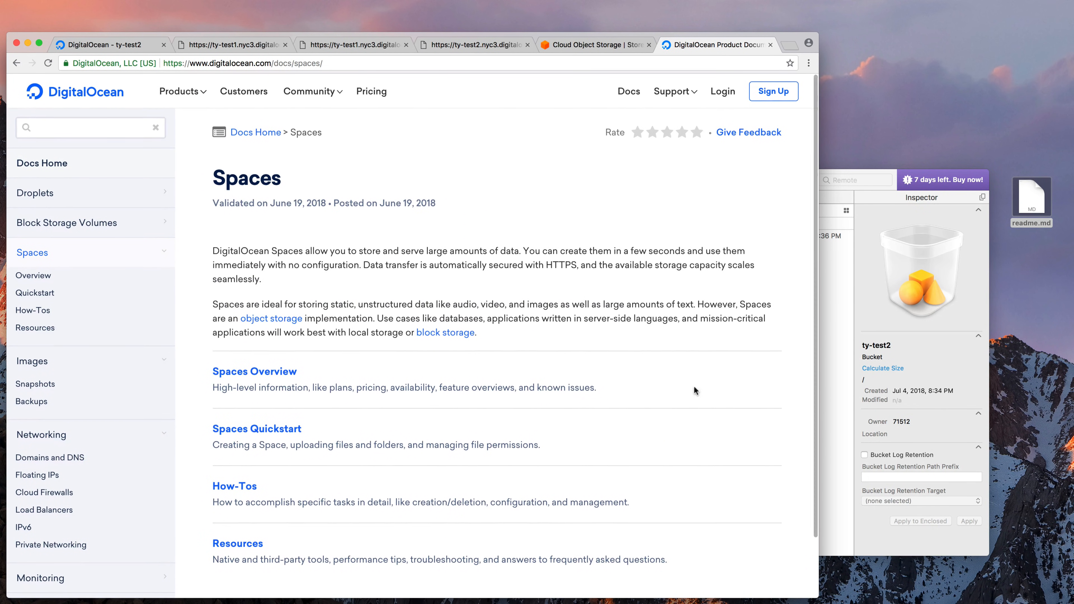
pyautogui.click(892, 341)
pyautogui.click(42, 330)
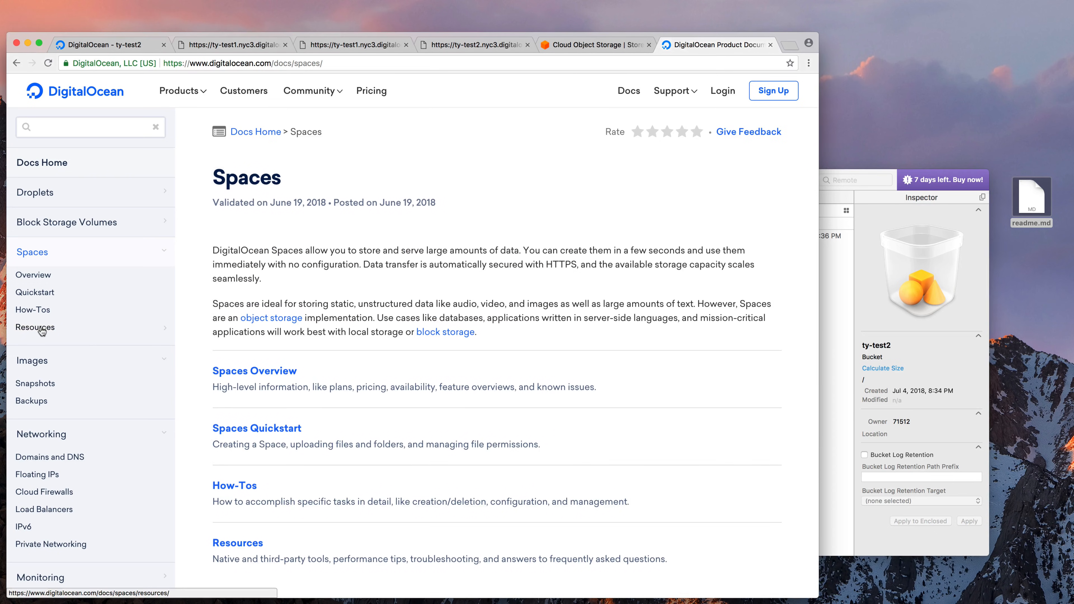
pyautogui.click(55, 396)
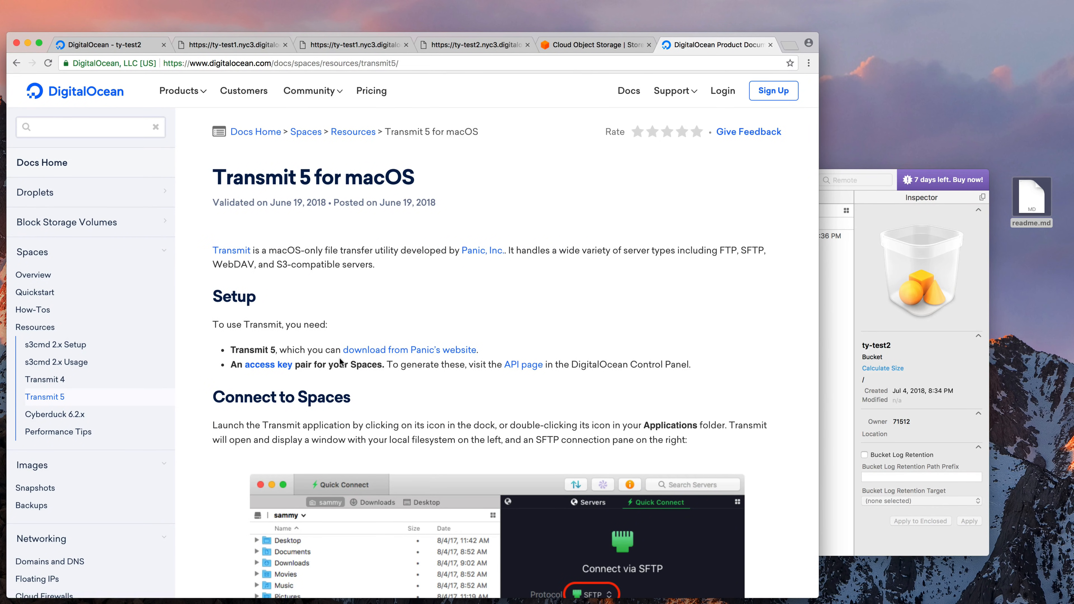
pyautogui.scroll(-20, 267, 229)
pyautogui.scroll(-20, 279, 233)
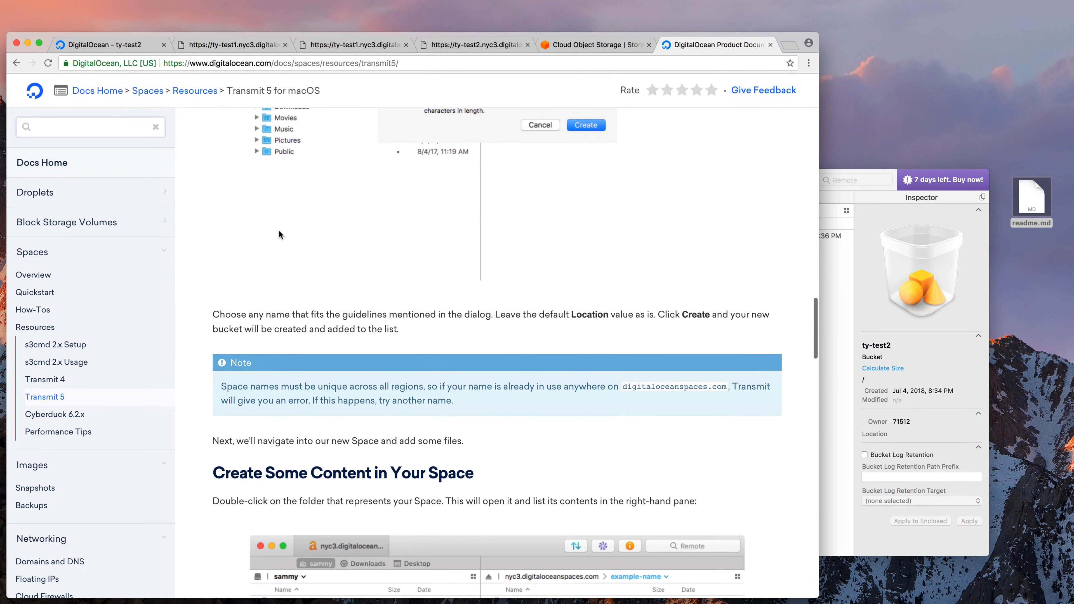
pyautogui.scroll(-5, 280, 233)
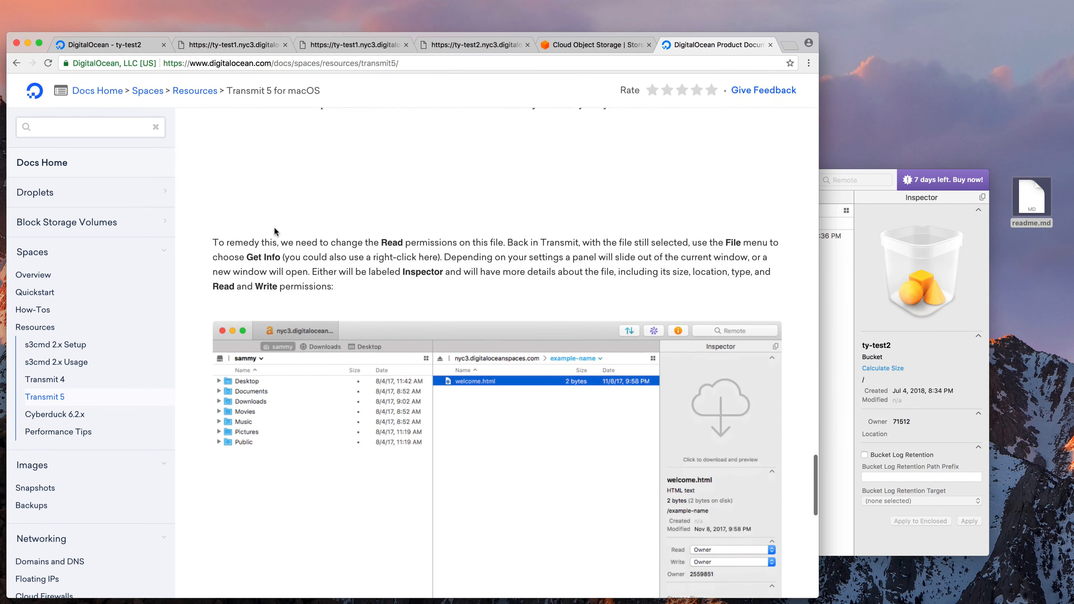
pyautogui.scroll(2, 444, 233)
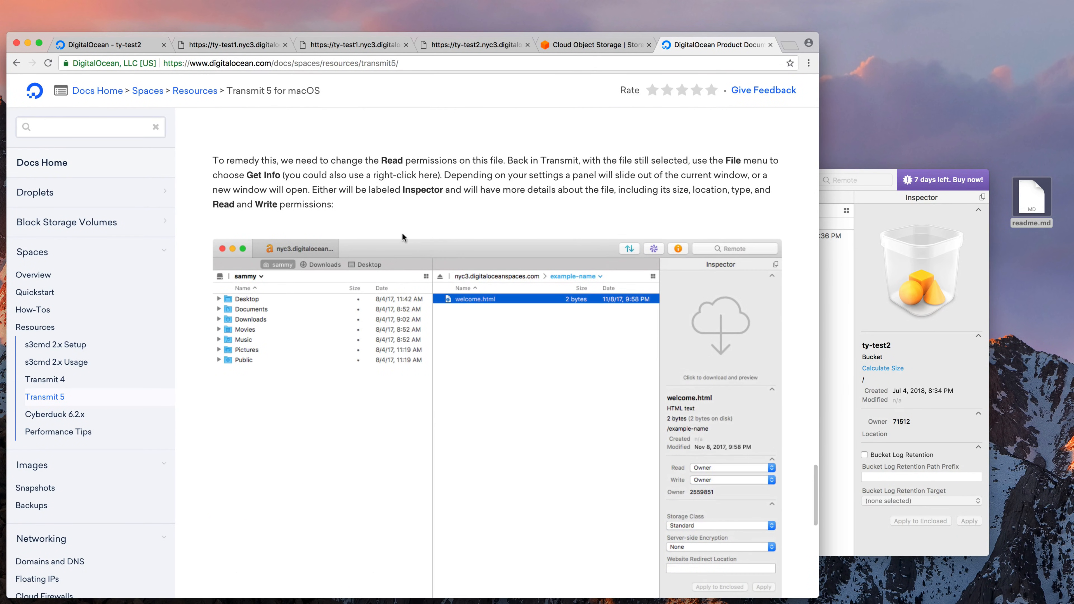
pyautogui.scroll(5, 362, 209)
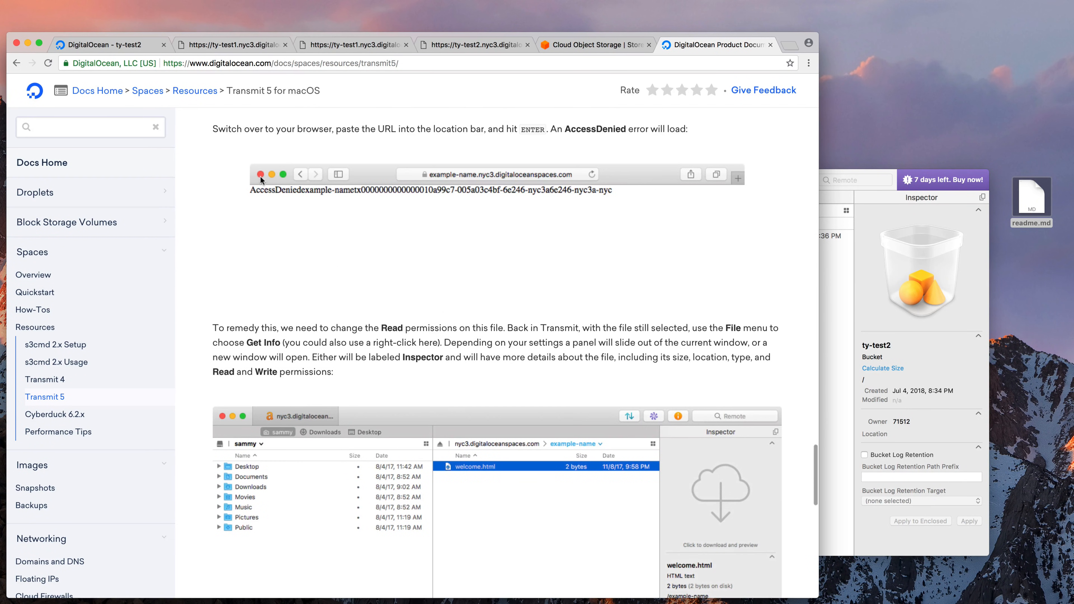
pyautogui.moveTo(377, 344); pyautogui.dragTo(467, 357)
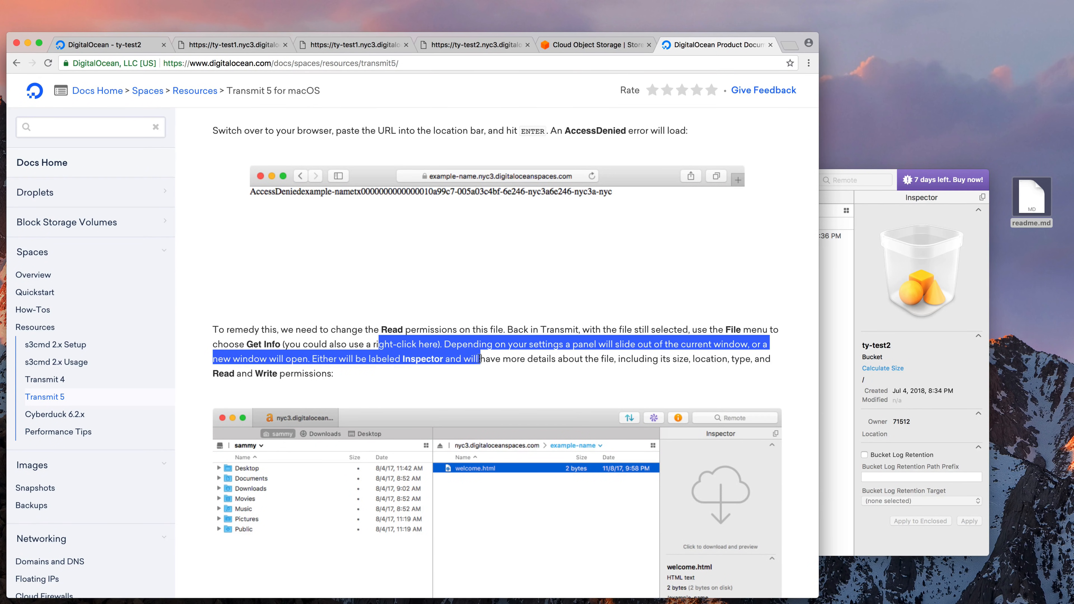
# Check in Transmit that readme.md's read permission shows World, leaving it unchanged
pyautogui.click(909, 382)
pyautogui.click(494, 237)
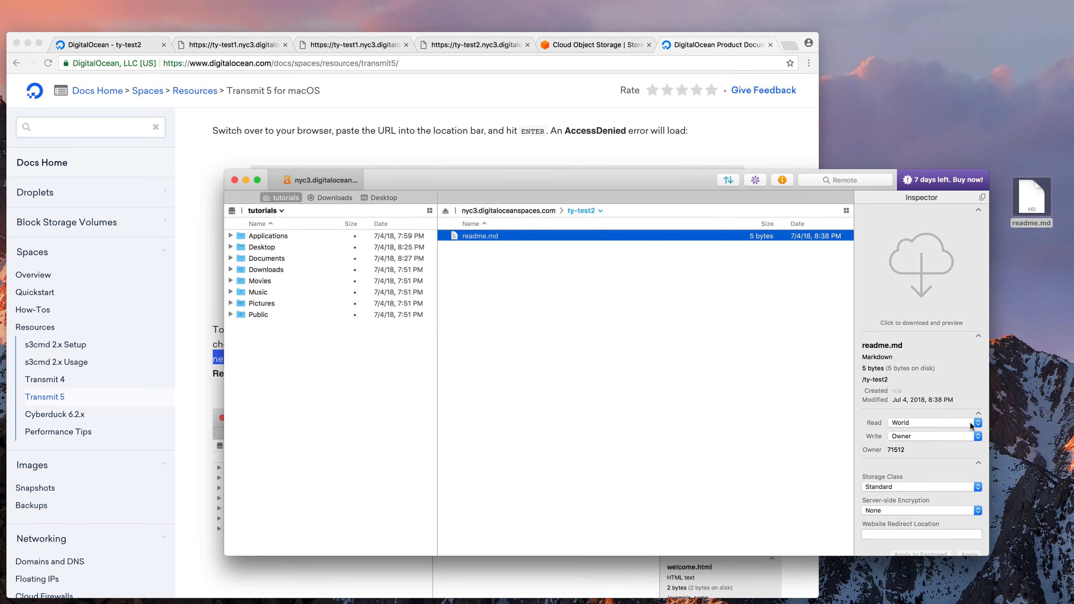
pyautogui.click(911, 422)
pyautogui.click(643, 278)
pyautogui.click(560, 125)
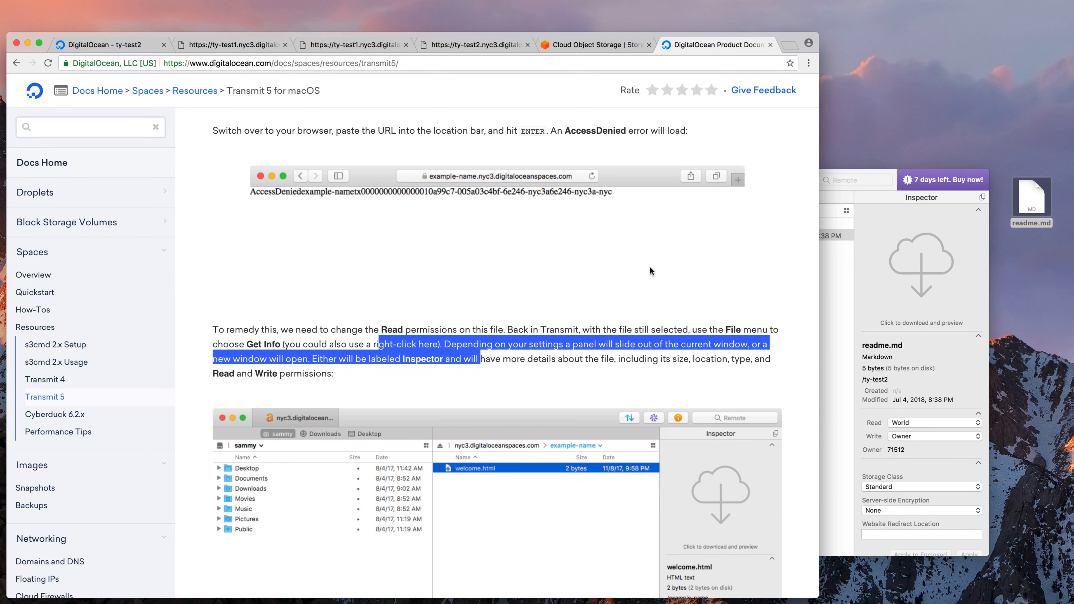